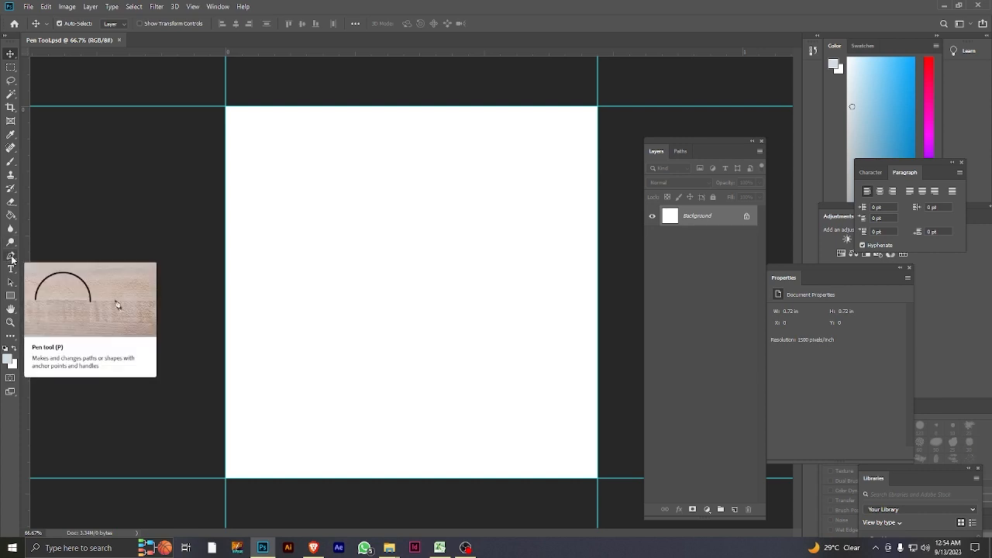
# Activate the Pen tool and add a new empty layer above the background.
pyautogui.click(11, 256)
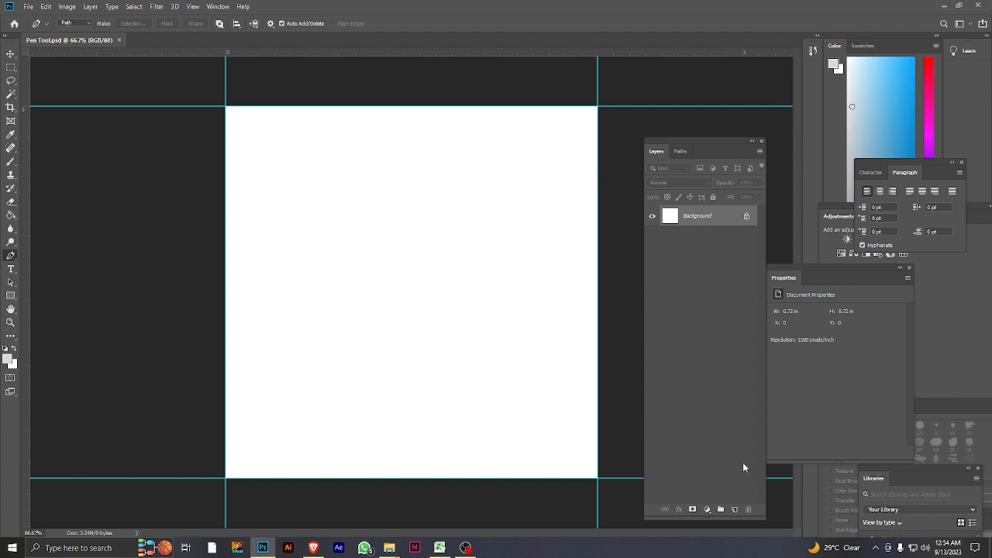
pyautogui.click(734, 510)
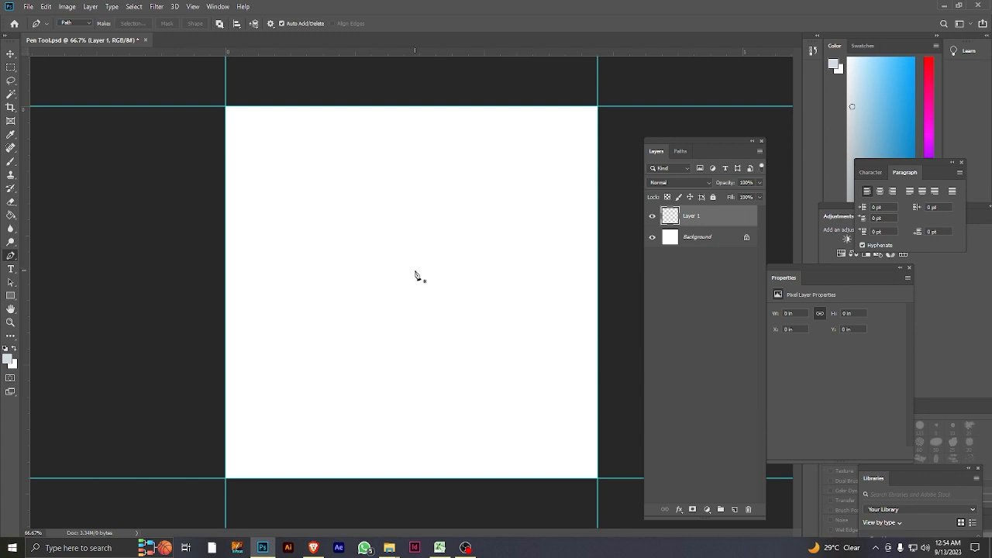
# Draw a straight two-anchor path across the upper half of the canvas, and undo it.
pyautogui.click(279, 262)
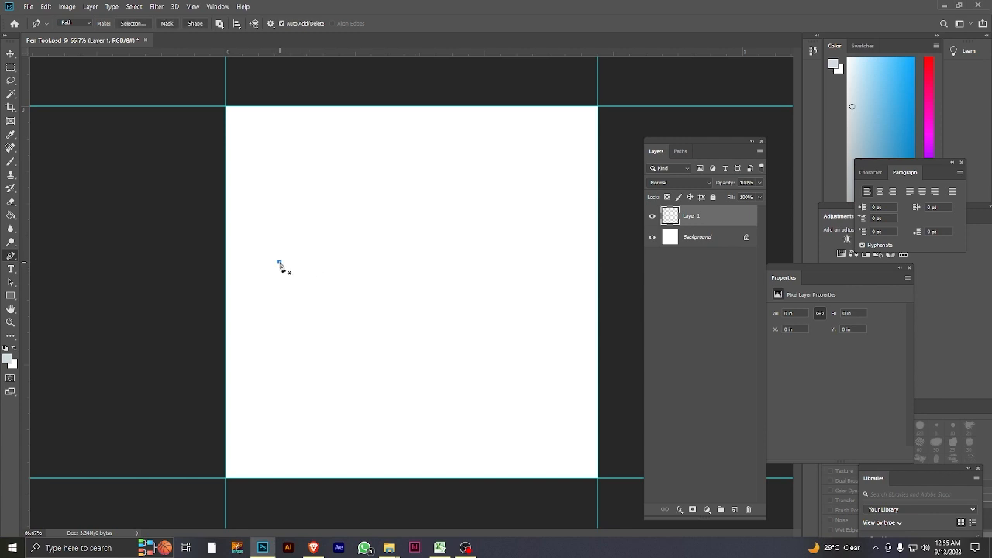
pyautogui.click(443, 227)
pyautogui.hotkey('ctrl', 'z')
pyautogui.hotkey('ctrl', 'z')
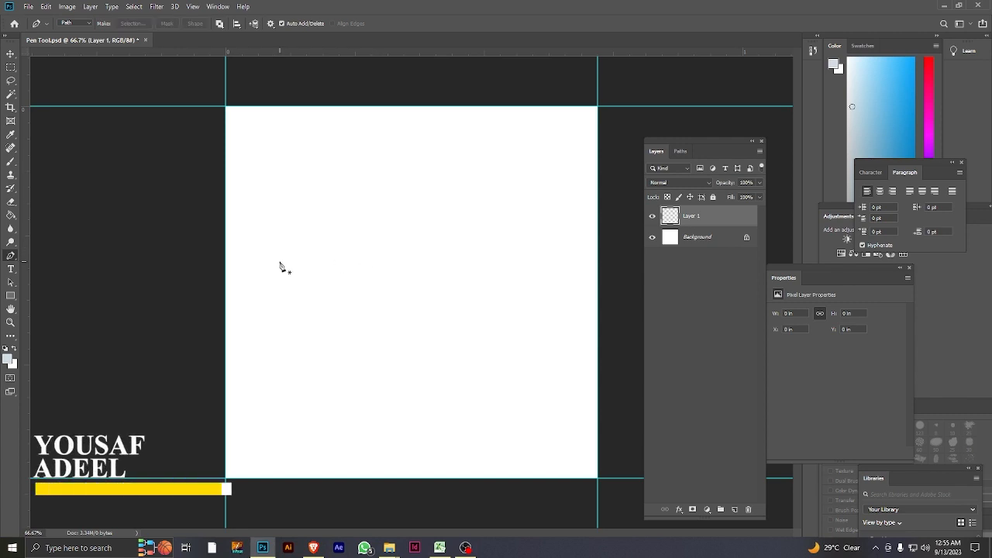
# Draw a two-anchor path, bend it into a downward arc by pulling direction handles from its end anchor, and undo it.
pyautogui.click(280, 262)
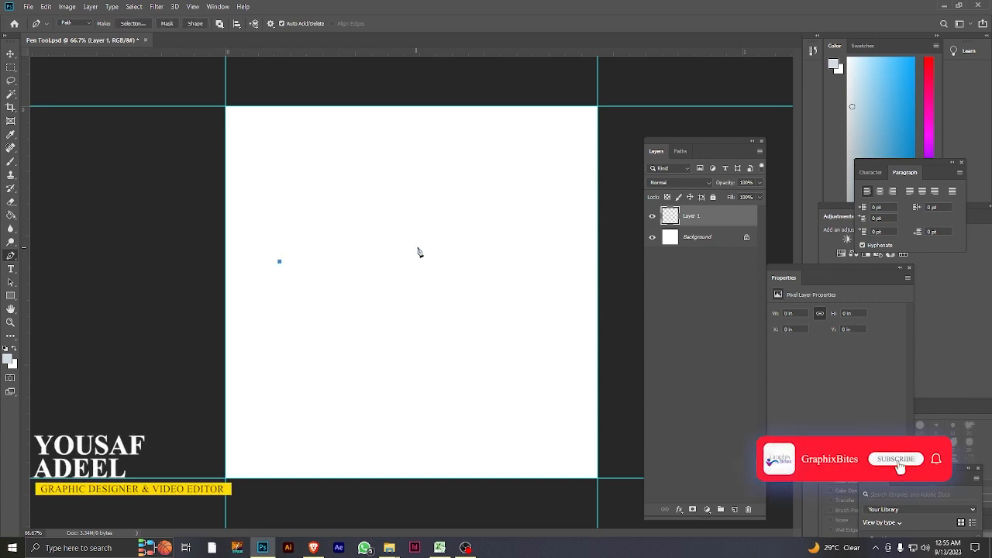
pyautogui.click(462, 233)
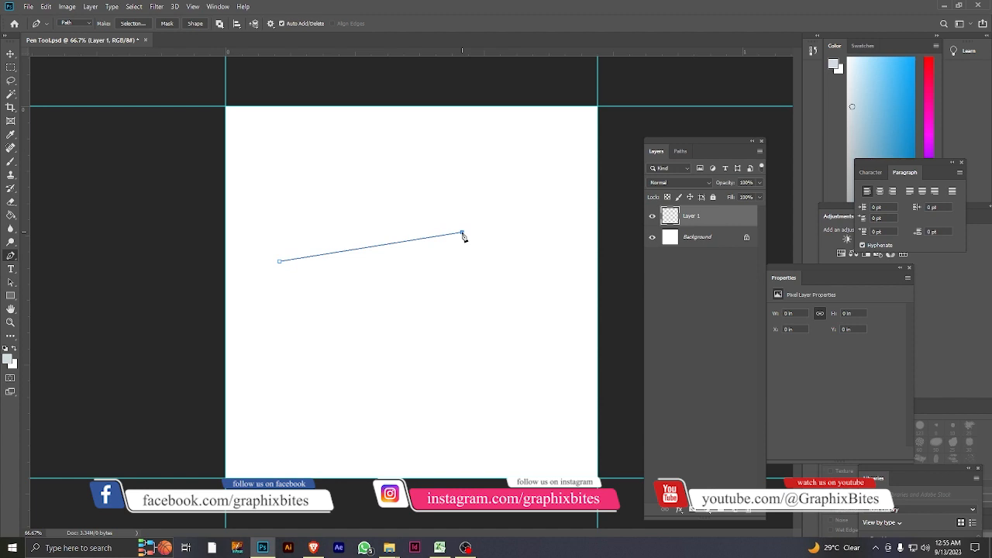
pyautogui.moveTo(462, 236); pyautogui.dragTo(526, 136)
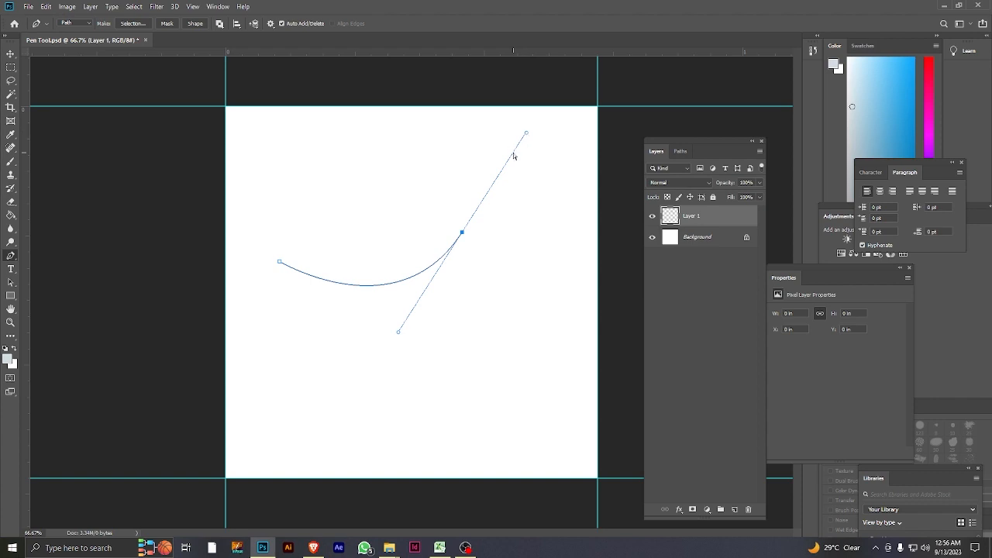
pyautogui.hotkey('ctrl', 'z')
pyautogui.hotkey('ctrl', 'z')
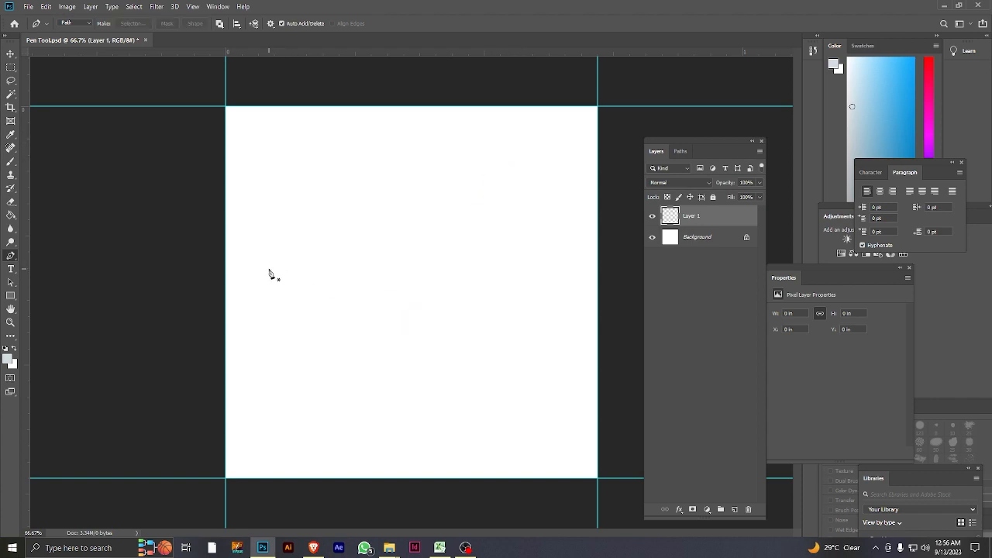
# Draw a wavy path from inside the canvas to its right edge and close it through both lower canvas corners.
pyautogui.click(268, 269)
pyautogui.click(440, 276)
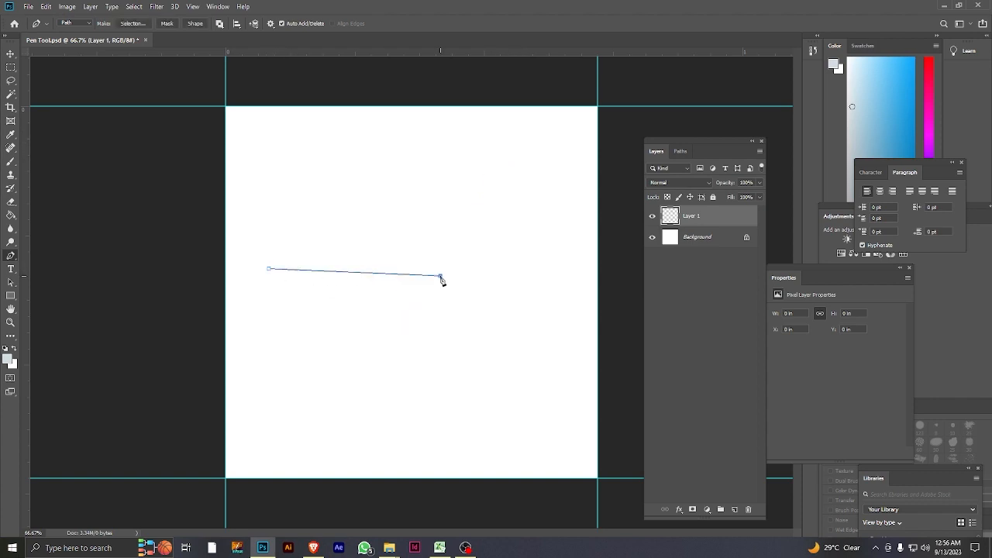
pyautogui.moveTo(441, 277); pyautogui.dragTo(528, 217)
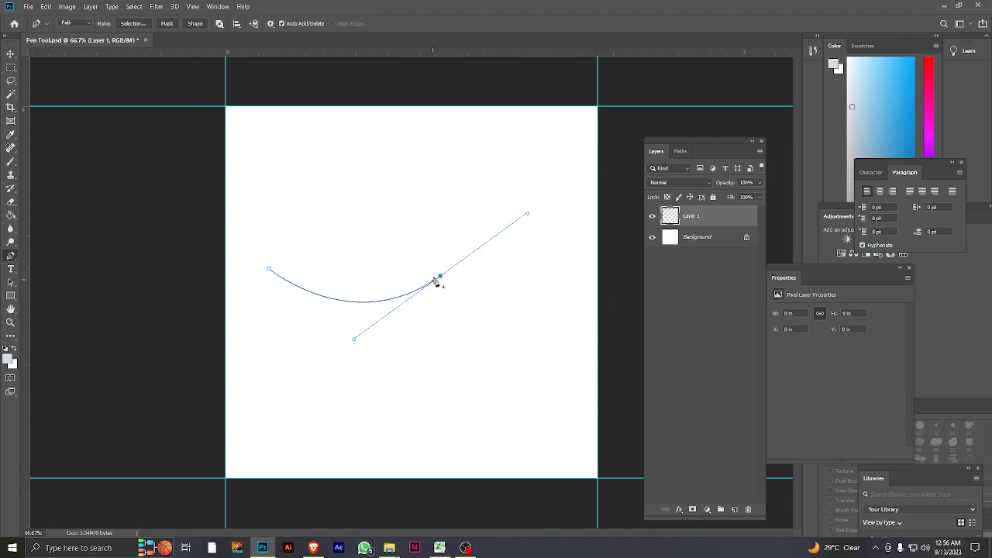
pyautogui.click(599, 285)
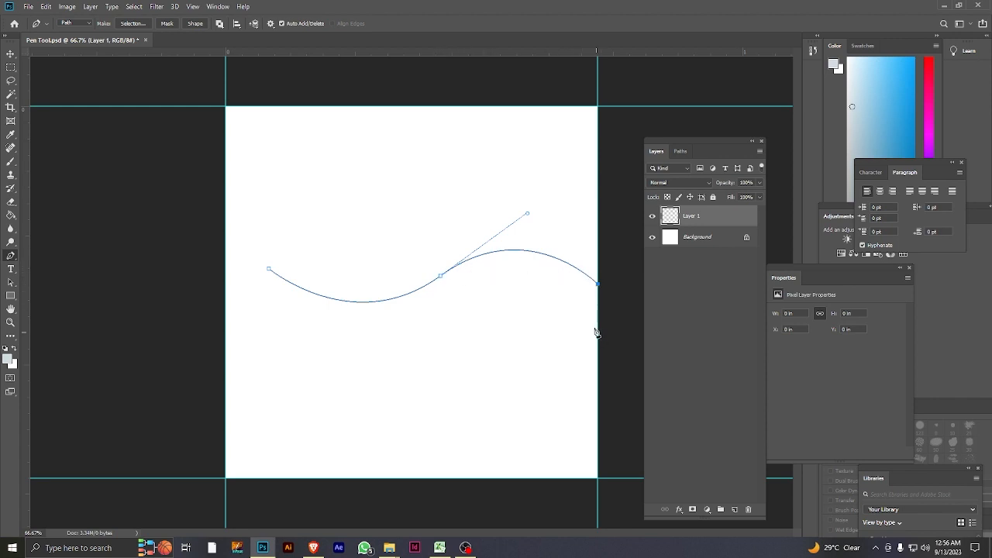
pyautogui.click(597, 478)
pyautogui.click(226, 478)
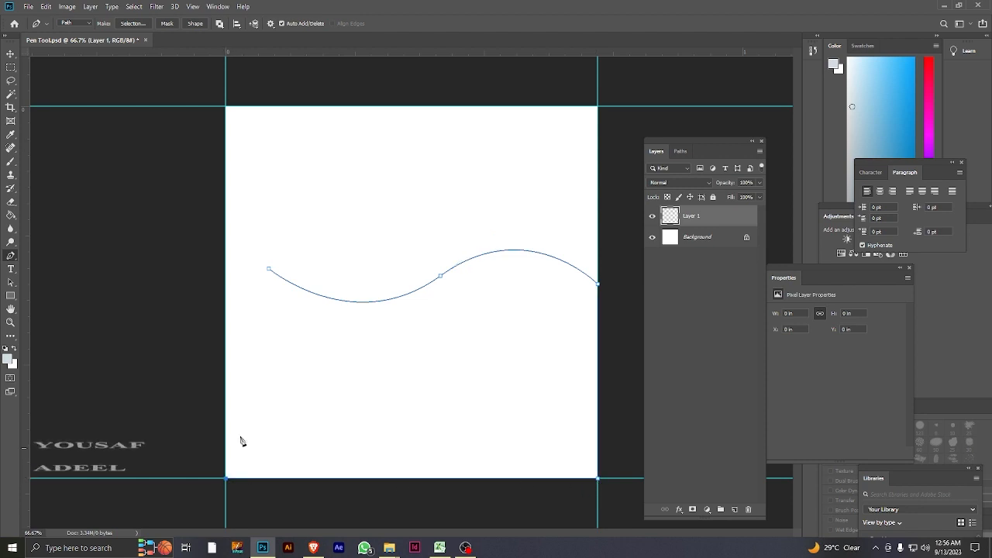
pyautogui.click(268, 269)
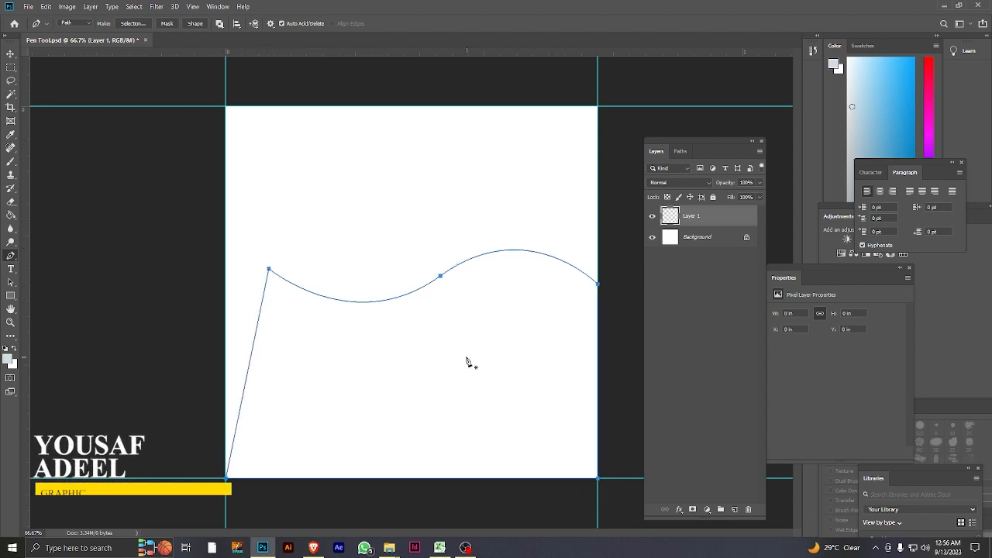
# Undo all segments of the closed wavy path.
pyautogui.hotkey('ctrl', 'z')
pyautogui.hotkey('ctrl', 'z')
pyautogui.hotkey('ctrl', 'z')
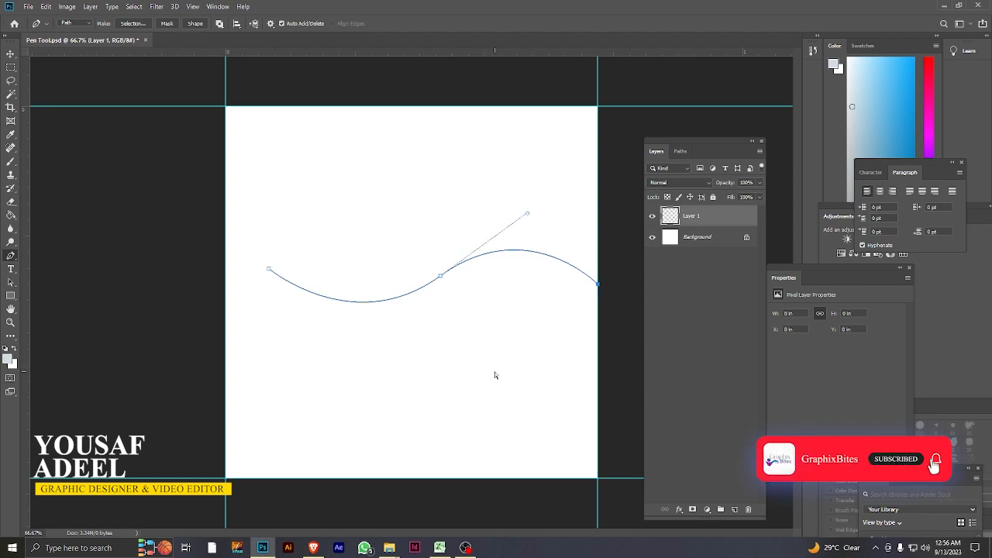
pyautogui.hotkey('ctrl', 'z')
pyautogui.hotkey('ctrl', 'z')
pyautogui.hotkey('ctrl', 'z')
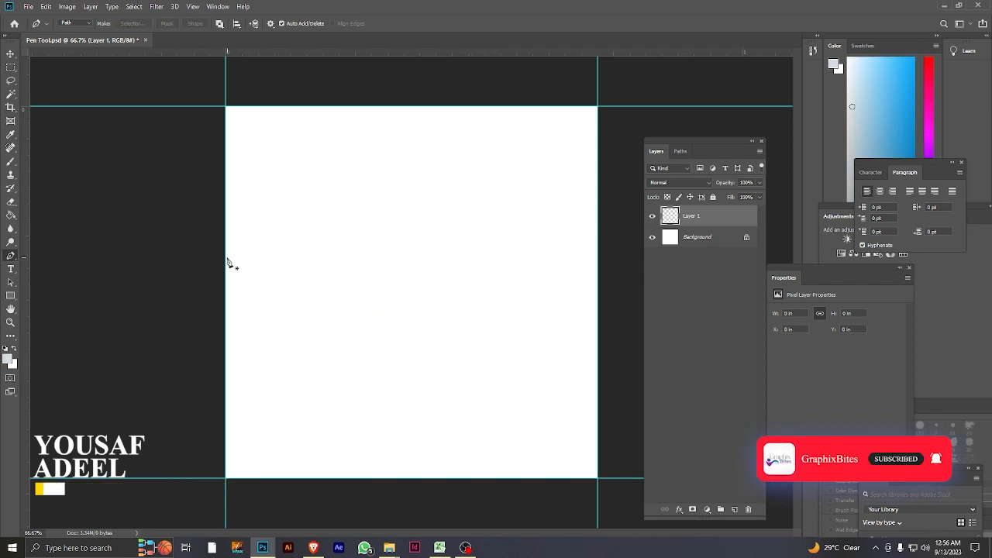
pyautogui.click(226, 259)
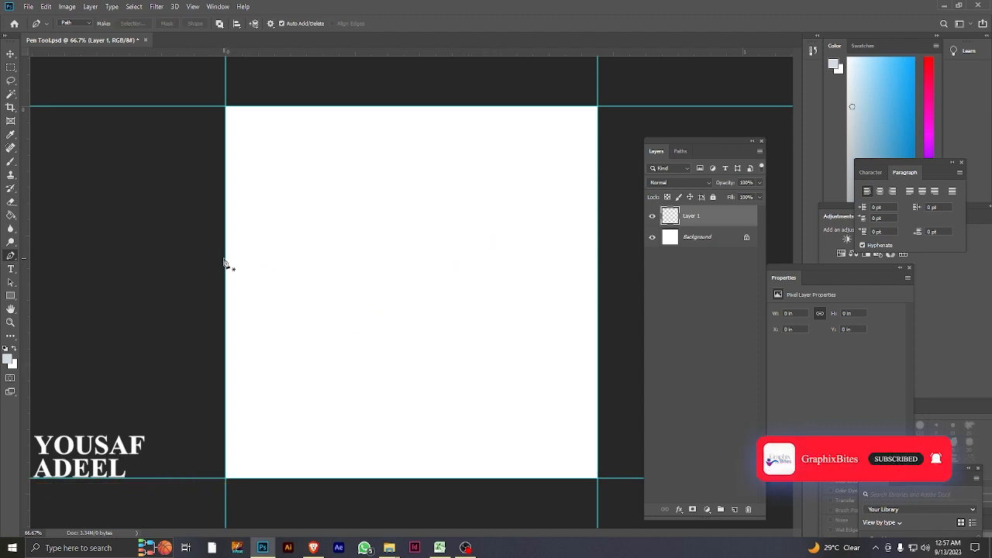
pyautogui.click(390, 267)
pyautogui.hotkey('ctrl', 'z')
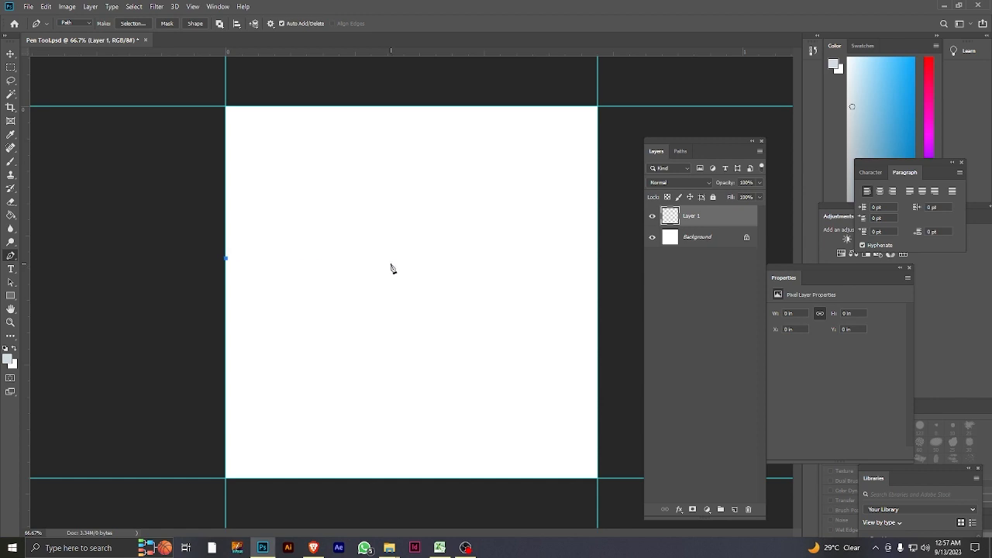
pyautogui.click(390, 263)
pyautogui.hotkey('ctrl', 'z')
pyautogui.click(392, 261)
pyautogui.hotkey('ctrl', 'z')
pyautogui.click(391, 261)
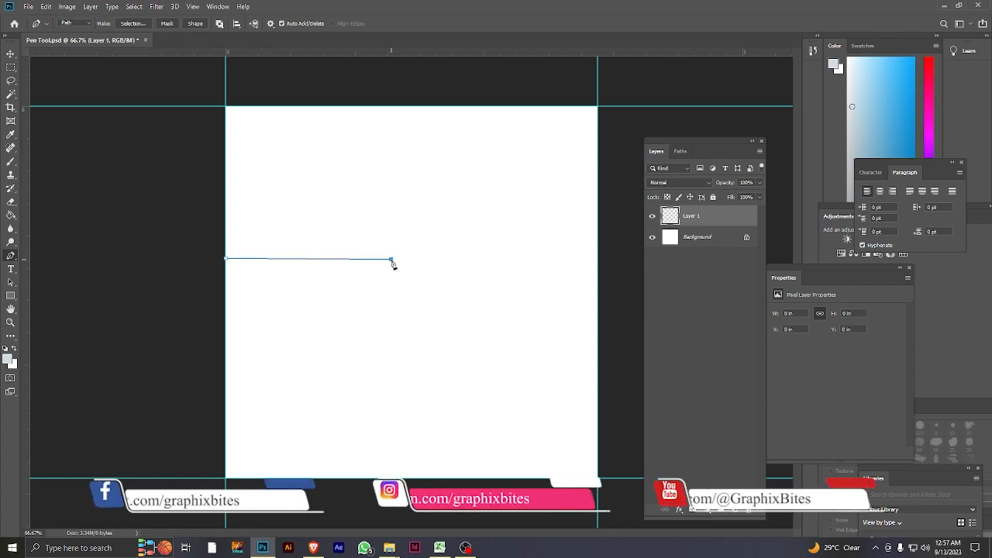
pyautogui.hotkey('ctrl', 'z')
pyautogui.click(391, 261)
pyautogui.hotkey('ctrl', 'z')
pyautogui.hotkey('ctrl', 'z')
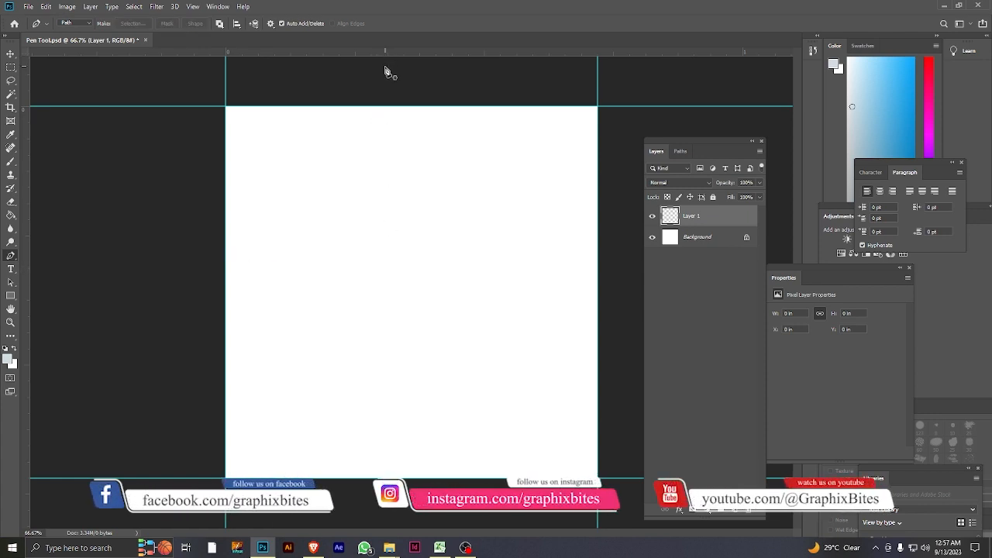
# Add a horizontal guide across the canvas slightly above its vertical middle.
pyautogui.hotkey('ctrl', 'r')
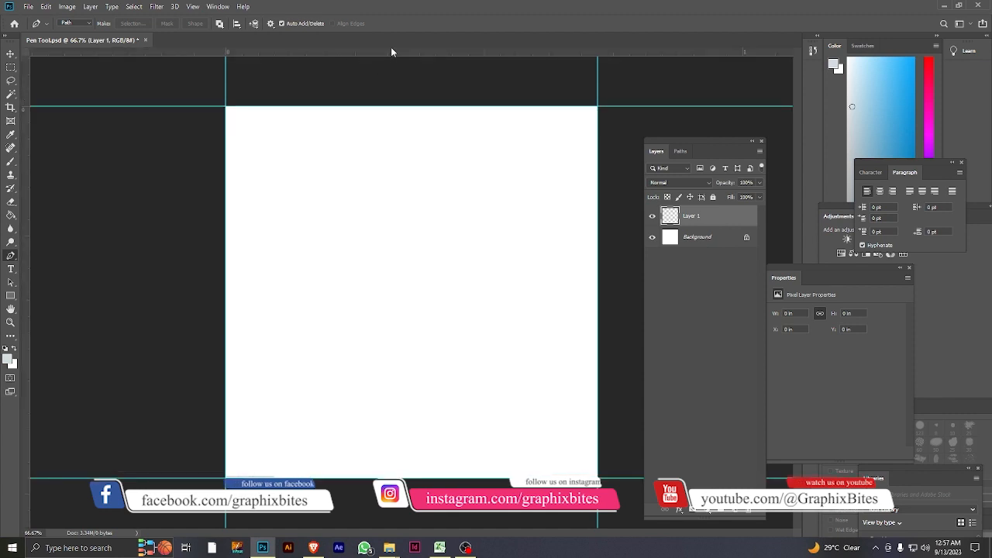
pyautogui.moveTo(452, 52); pyautogui.dragTo(440, 275)
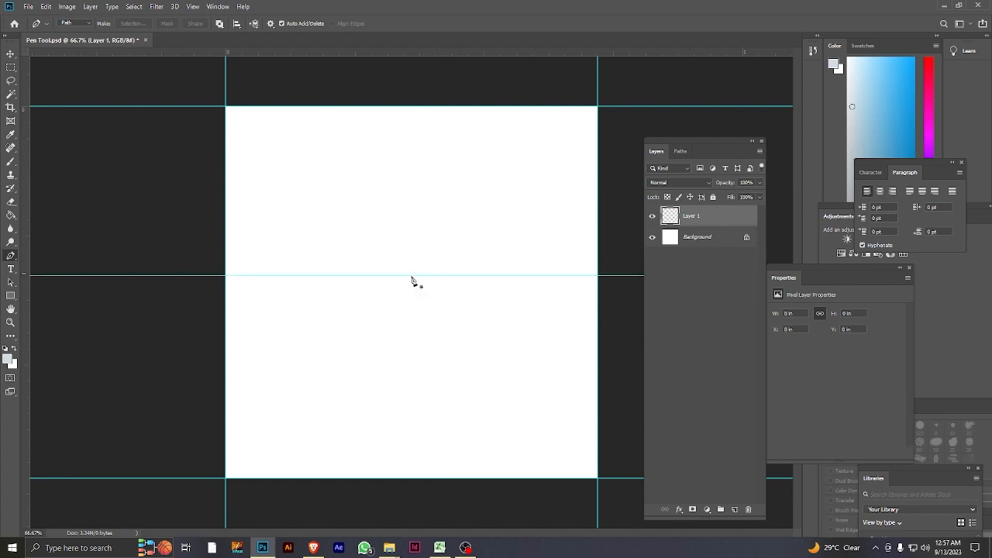
# Draw a wave path from the middle guide's left end to the right canvas edge and close it through both lower corners.
pyautogui.click(226, 276)
pyautogui.click(386, 275)
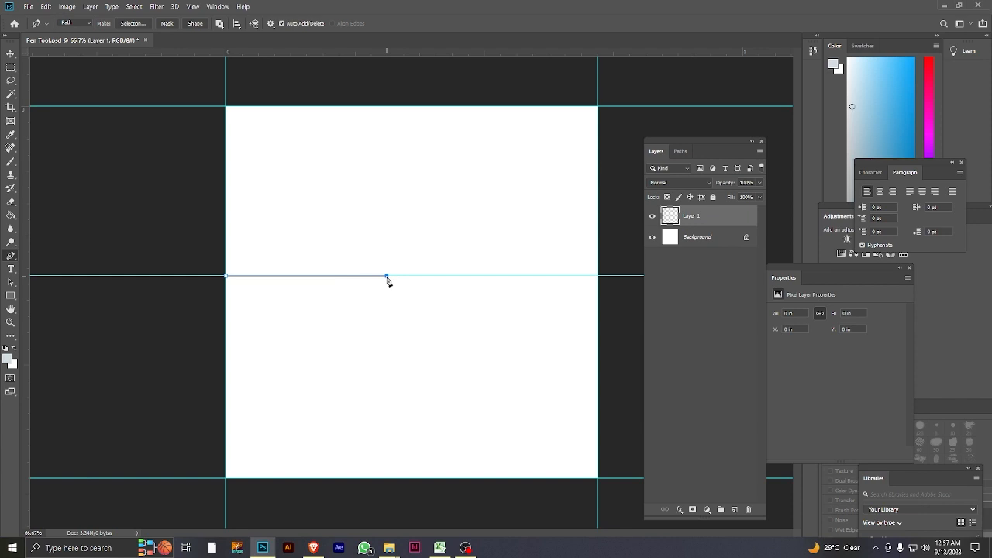
pyautogui.moveTo(389, 276); pyautogui.dragTo(469, 212)
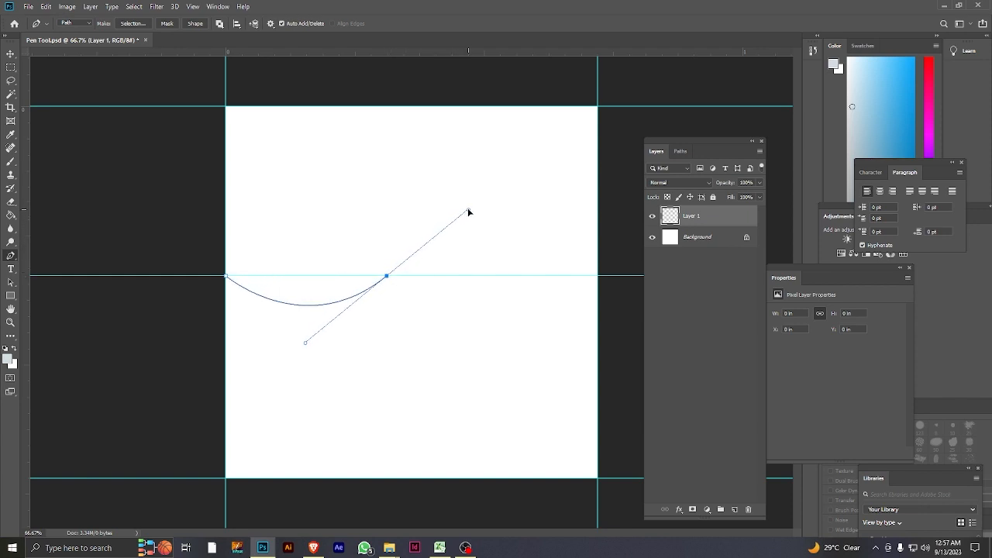
pyautogui.click(598, 310)
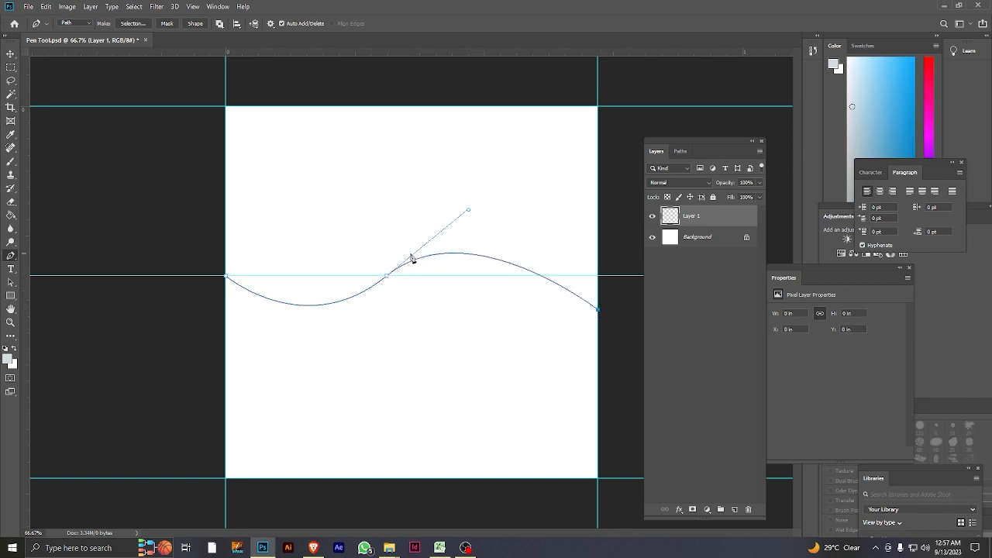
pyautogui.click(598, 479)
pyautogui.click(225, 478)
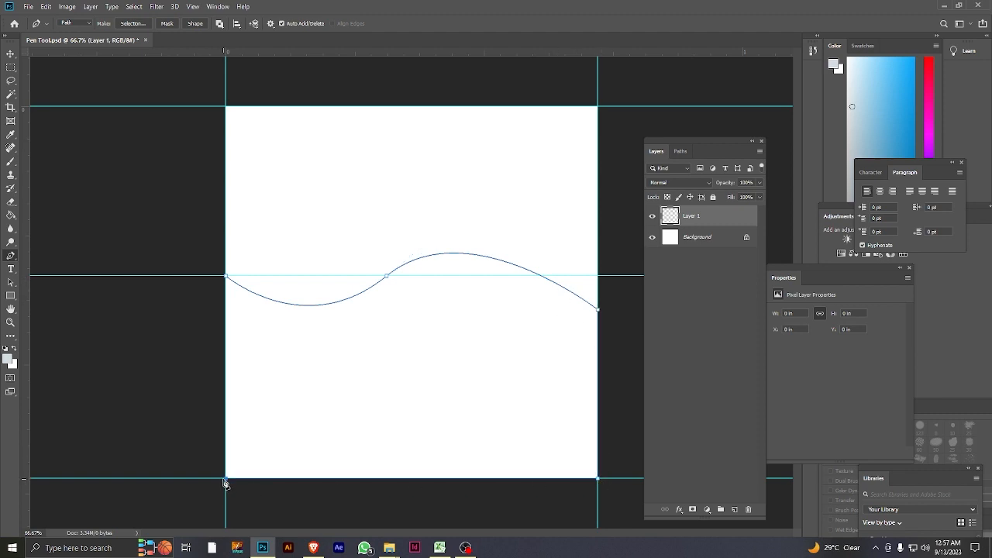
pyautogui.click(225, 276)
# Convert the closed wave path into a selection and add a new layer for its fill.
pyautogui.rightClick(417, 351)
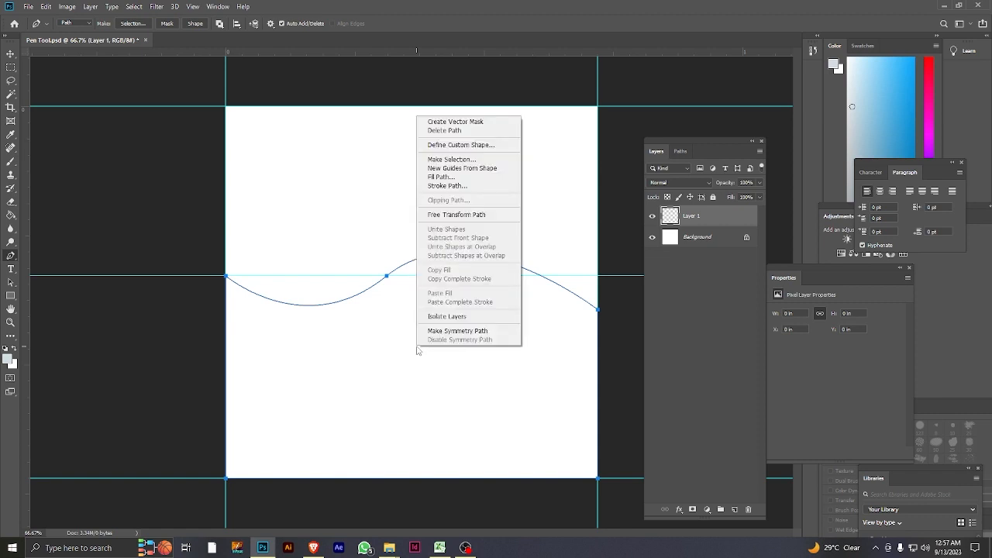
pyautogui.click(452, 160)
pyautogui.click(549, 149)
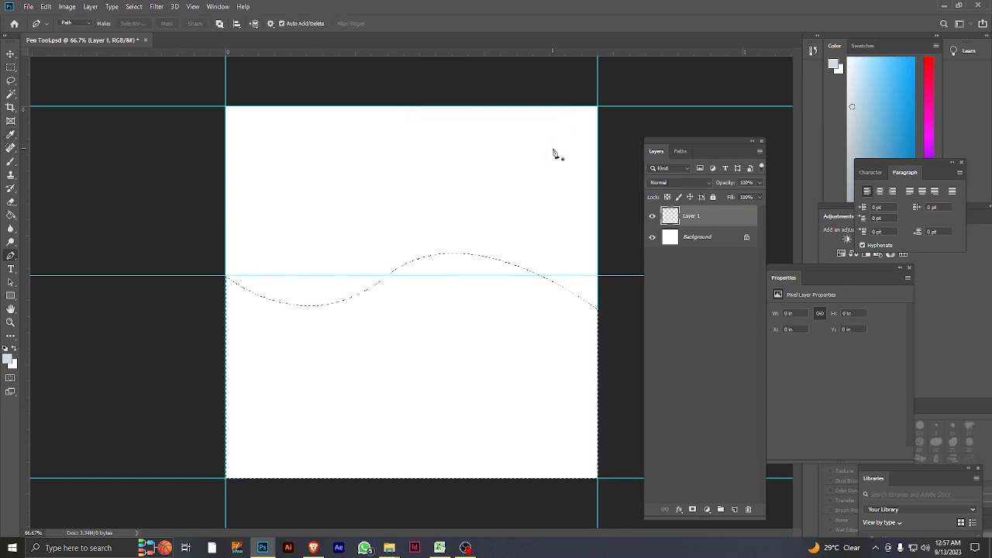
pyautogui.click(737, 513)
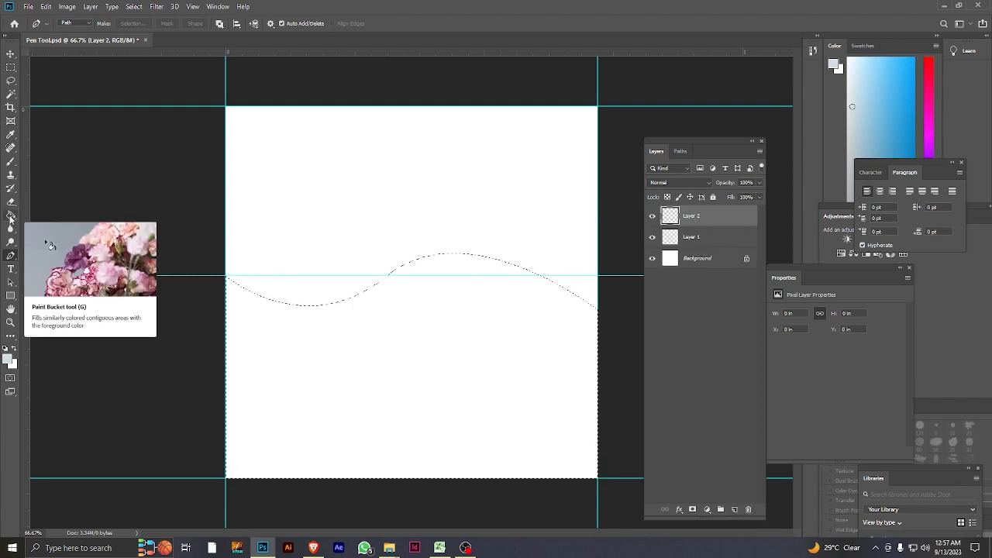
# Activate the Paint Bucket tool and set the foreground colour to dark blue 1f4357.
pyautogui.click(11, 216)
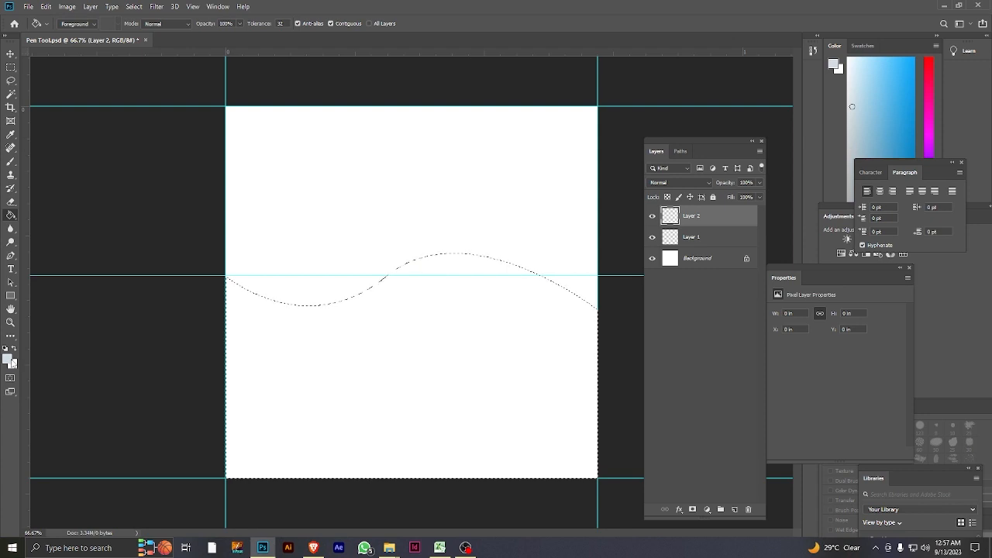
pyautogui.click(8, 358)
pyautogui.moveTo(694, 176); pyautogui.dragTo(700, 197)
pyautogui.click(864, 108)
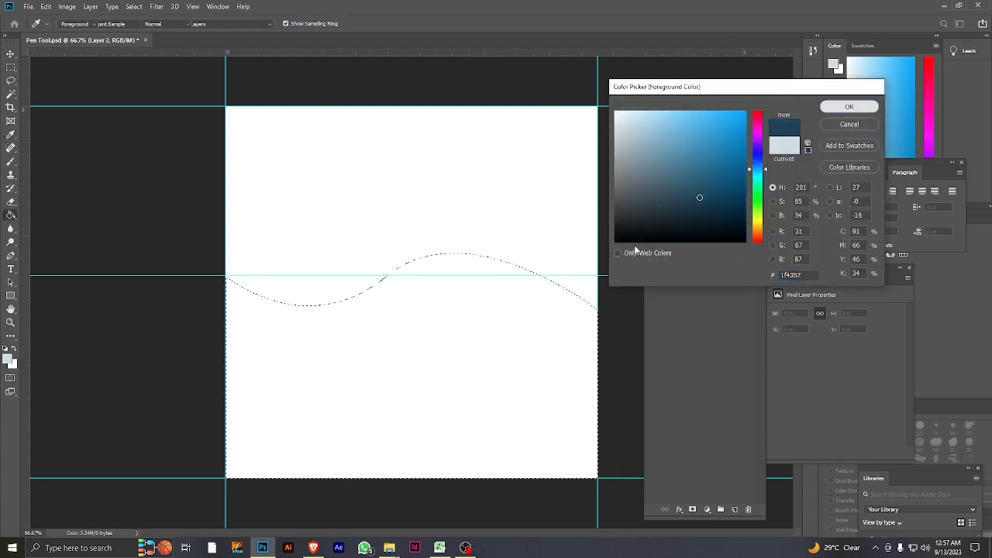
# Fill the wave selection with the dark blue foreground colour and deselect it.
pyautogui.click(458, 348)
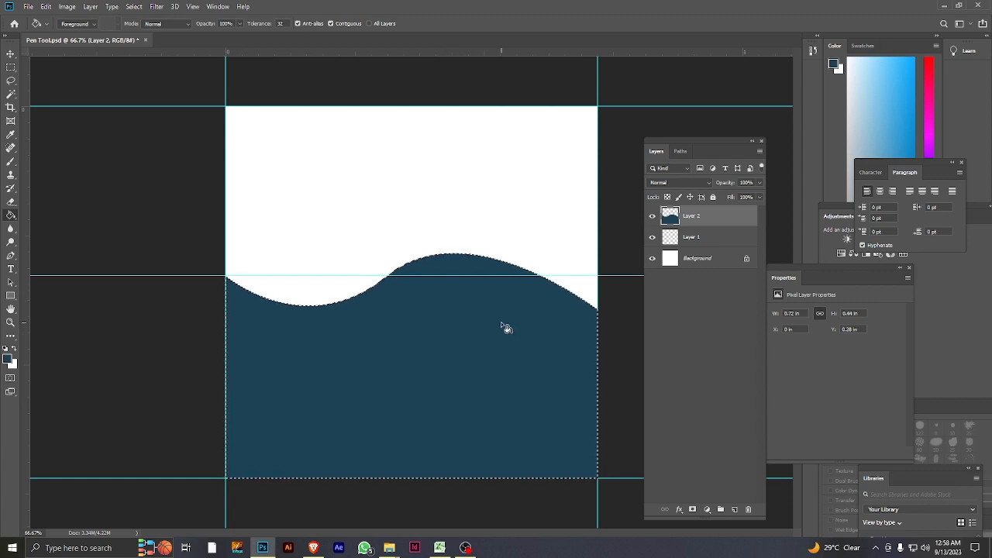
pyautogui.click(134, 6)
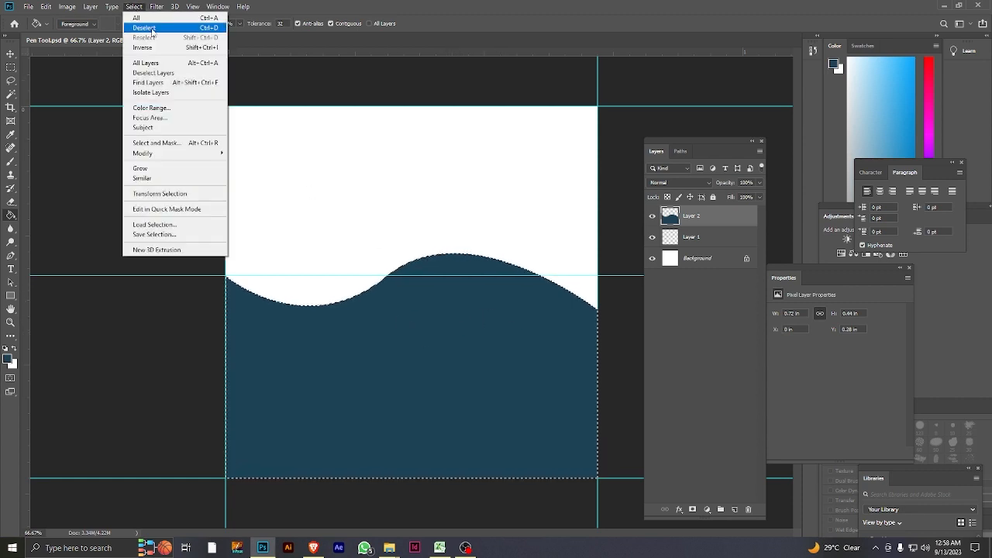
pyautogui.click(147, 27)
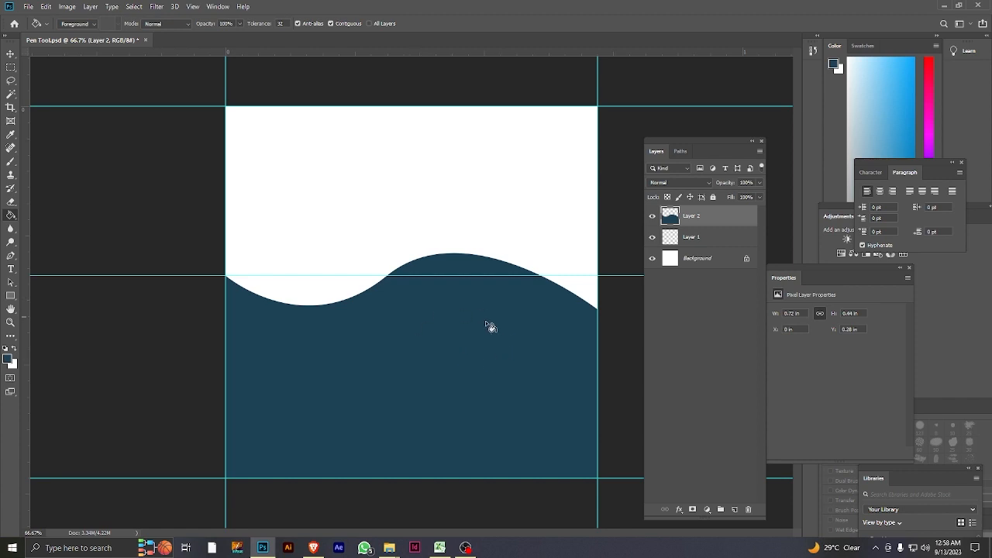
# Try an upward move with the Move tool, and undo it together with the wave's fill, selection and path.
pyautogui.press('v')
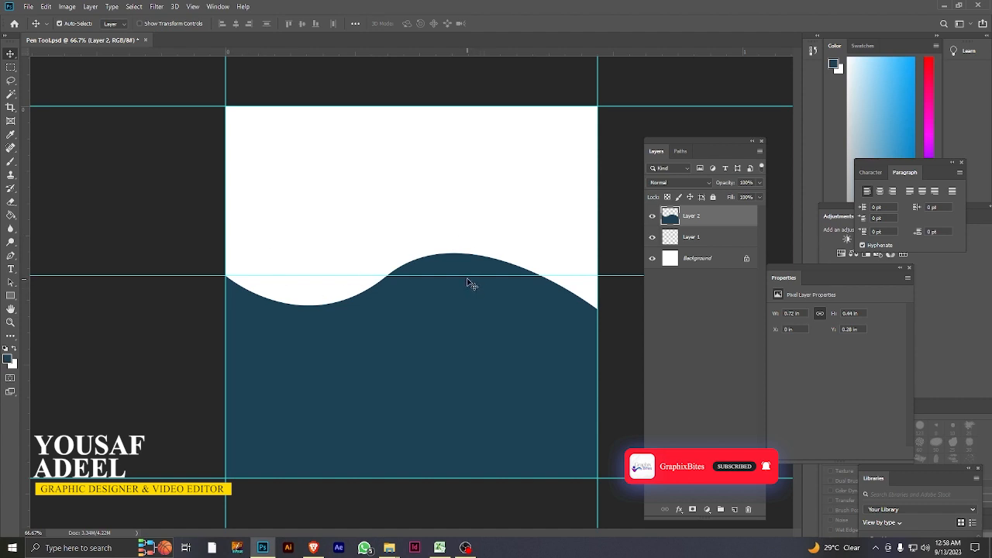
pyautogui.moveTo(468, 276); pyautogui.dragTo(467, 92)
pyautogui.hotkey('ctrl', 'z')
pyautogui.hotkey('ctrl', 'z')
pyautogui.hotkey('ctrl', 'z')
pyautogui.hotkey('ctrl', 'z')
pyautogui.hotkey('ctrl', 'z')
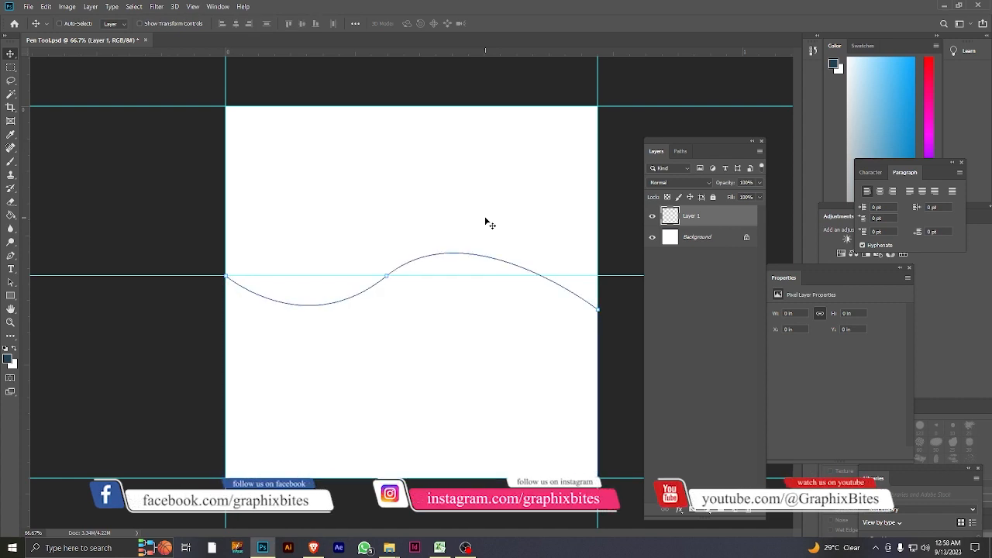
pyautogui.hotkey('ctrl', 'z')
pyautogui.hotkey('ctrl', 'z')
pyautogui.hotkey('ctrl', 'z')
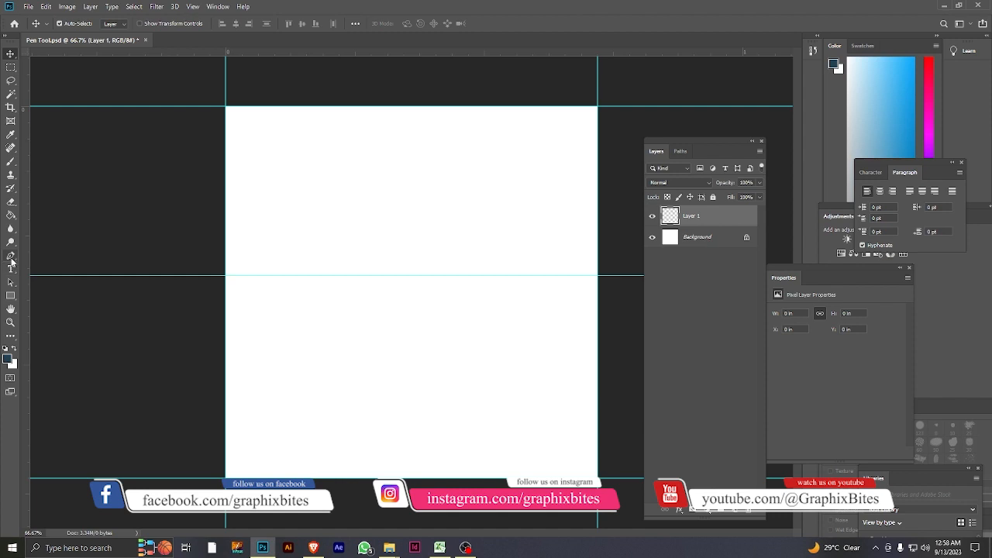
# Move the horizontal guide in the middle of the canvas up to just above the canvas's top edge.
pyautogui.click(10, 255)
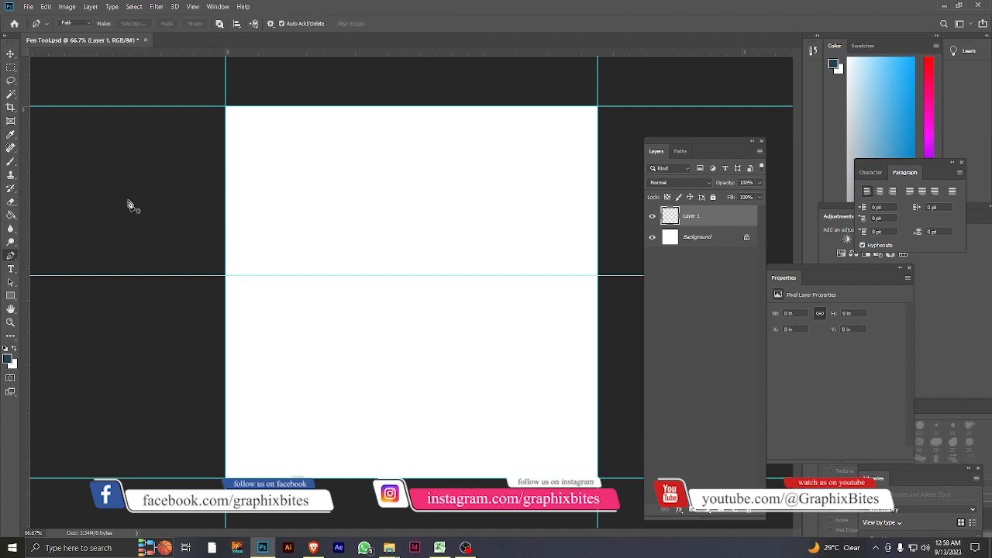
pyautogui.press('v')
pyautogui.moveTo(405, 276); pyautogui.dragTo(403, 85)
# Draw a downward-sagging arc path between two anchors in the canvas's upper half with the Pen tool.
pyautogui.click(10, 258)
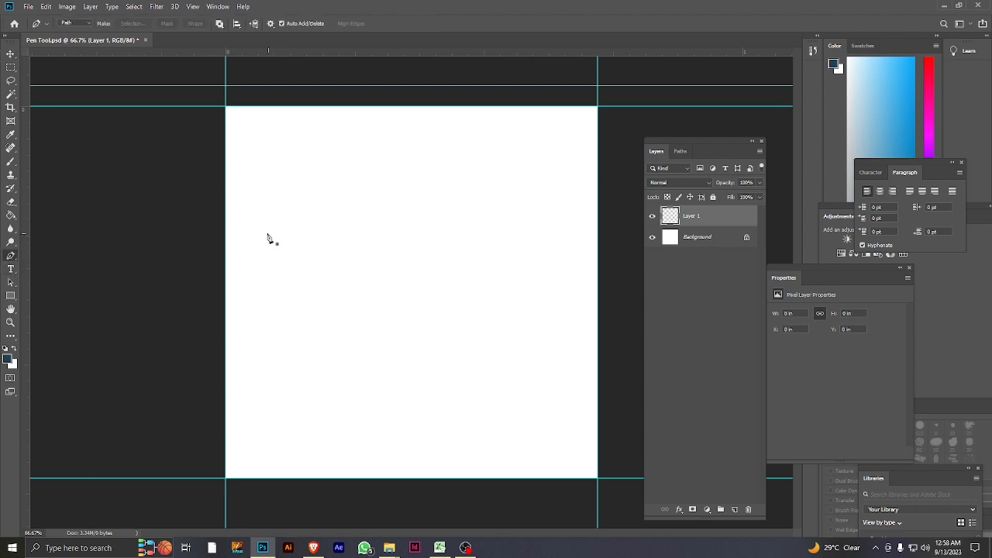
pyautogui.click(267, 232)
pyautogui.moveTo(413, 233); pyautogui.dragTo(481, 176)
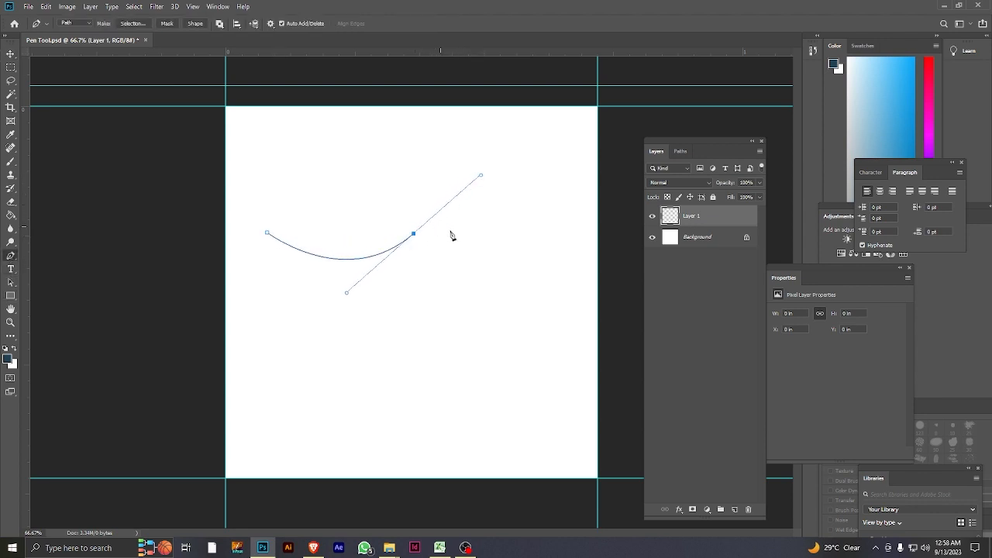
# Try extending the arc with a further anchor at two different places, undoing each one.
pyautogui.click(561, 272)
pyautogui.hotkey('ctrl', 'z')
pyautogui.click(491, 116)
pyautogui.hotkey('ctrl', 'z')
# Remove the outgoing handle of the arc's end anchor and try straight segments in several directions, undoing those segments.
pyautogui.click(414, 234)
pyautogui.click(553, 240)
pyautogui.moveTo(553, 239); pyautogui.dragTo(446, 361)
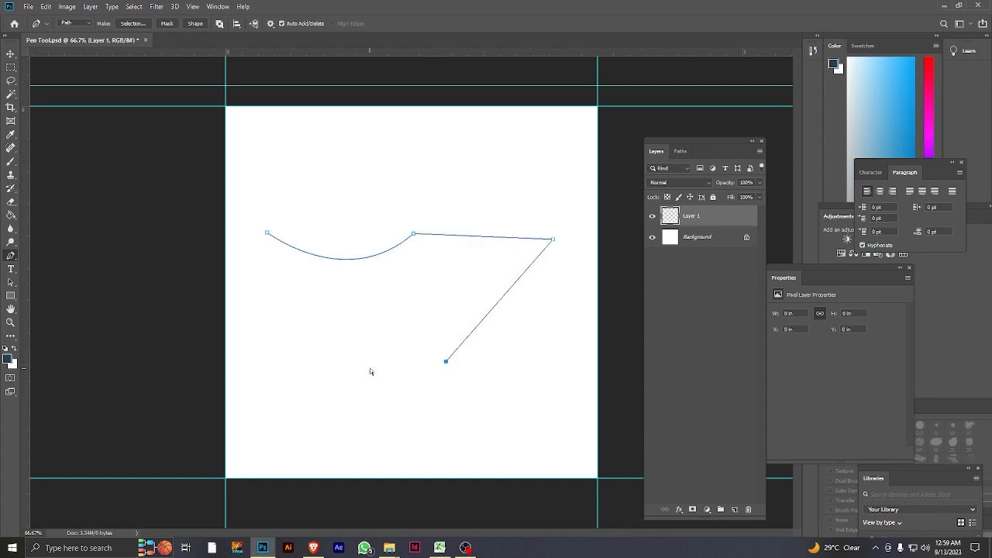
pyautogui.hotkey('ctrl', 'z')
pyautogui.hotkey('ctrl', 'z')
pyautogui.click(350, 160)
pyautogui.click(545, 176)
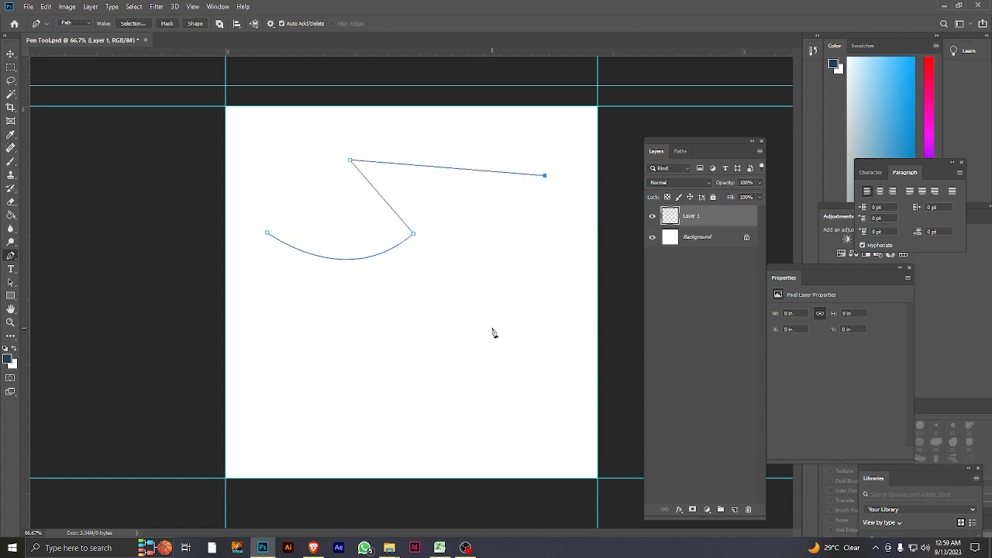
pyautogui.hotkey('ctrl', 'z')
pyautogui.hotkey('ctrl', 'z')
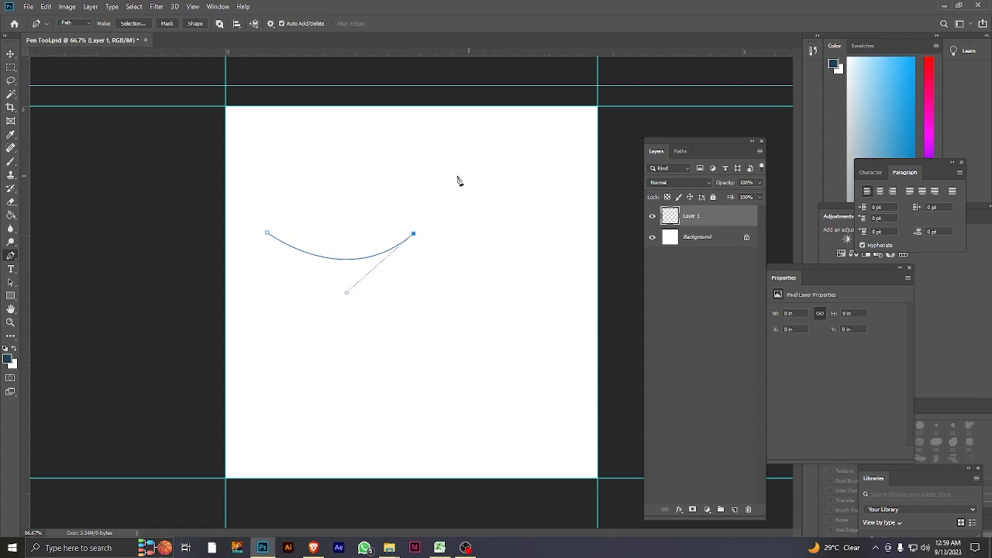
pyautogui.click(570, 264)
pyautogui.hotkey('ctrl', 'z')
# Extend the arc with an upward curve, then straight along the canvas's top corners, and close it with a curve at the start anchor.
pyautogui.moveTo(489, 146); pyautogui.dragTo(598, 193)
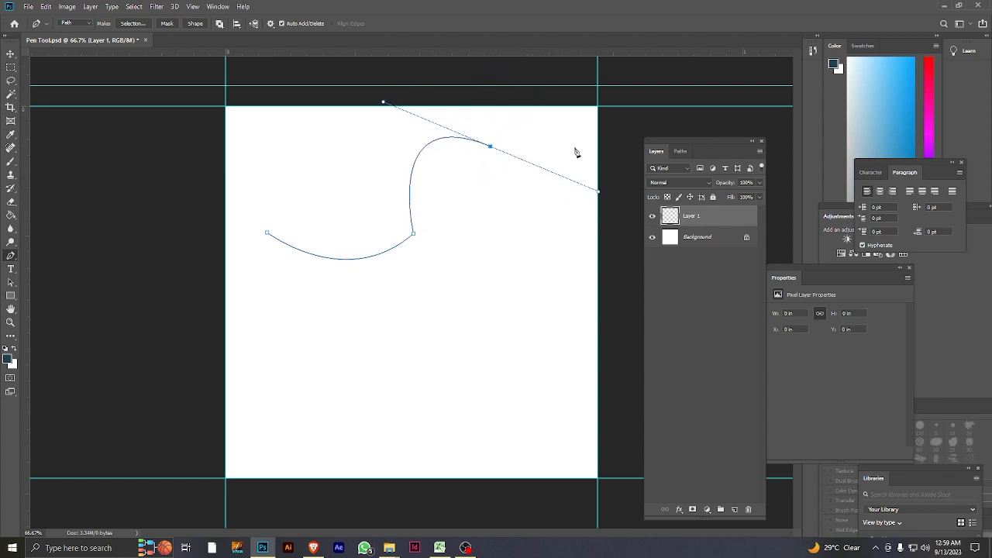
pyautogui.click(490, 146)
pyautogui.click(597, 107)
pyautogui.click(226, 107)
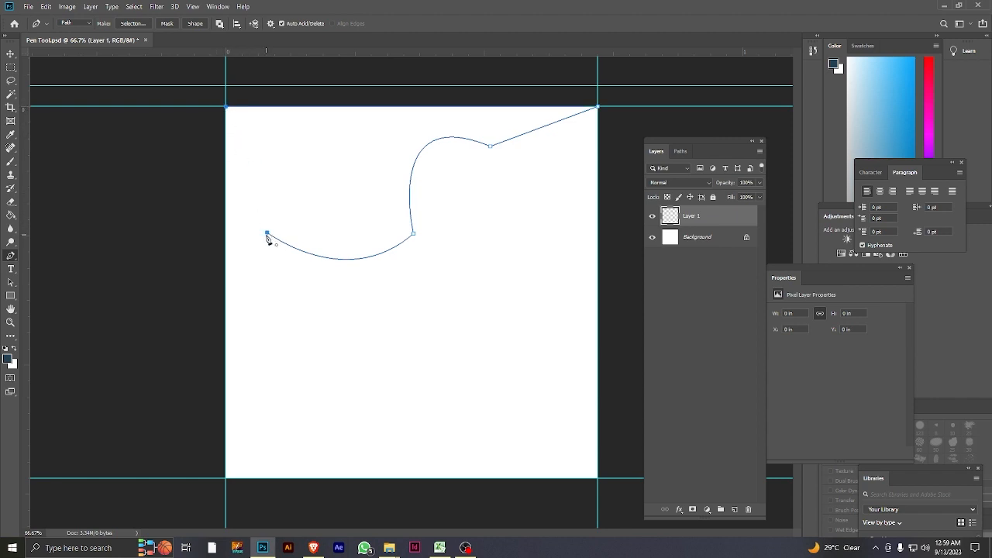
pyautogui.moveTo(268, 233); pyautogui.dragTo(359, 276)
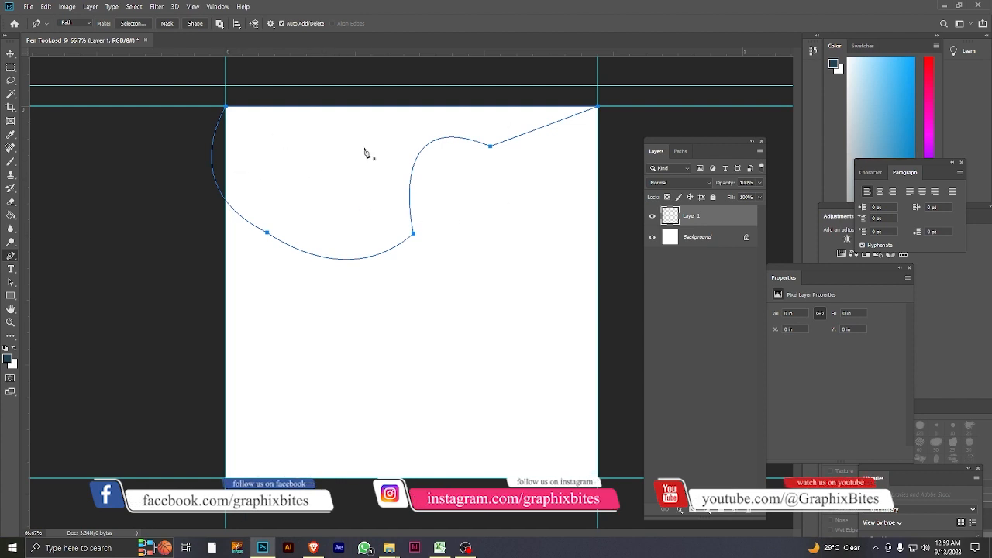
# Convert the closed curved path into a new selection and add a layer for its fill.
pyautogui.rightClick(313, 161)
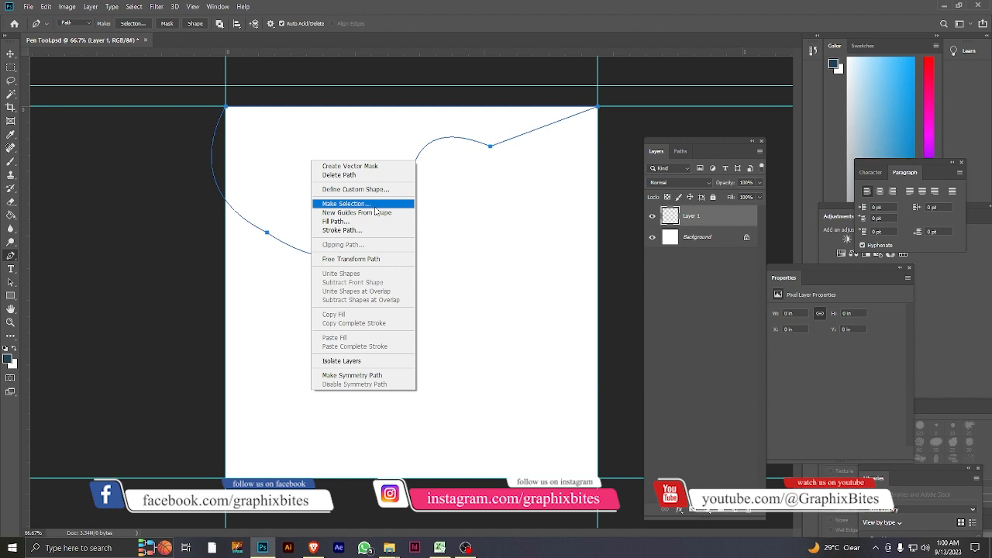
pyautogui.click(376, 206)
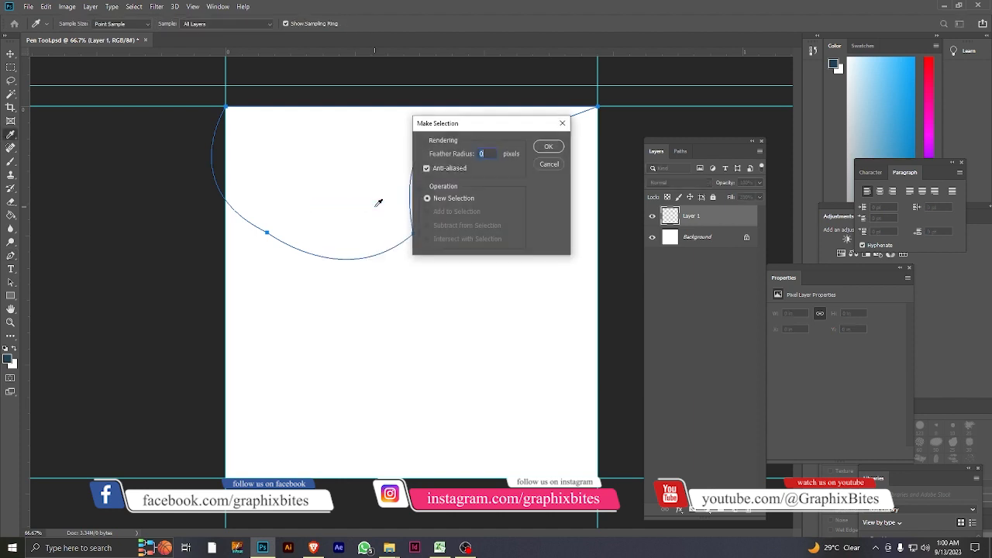
pyautogui.click(550, 147)
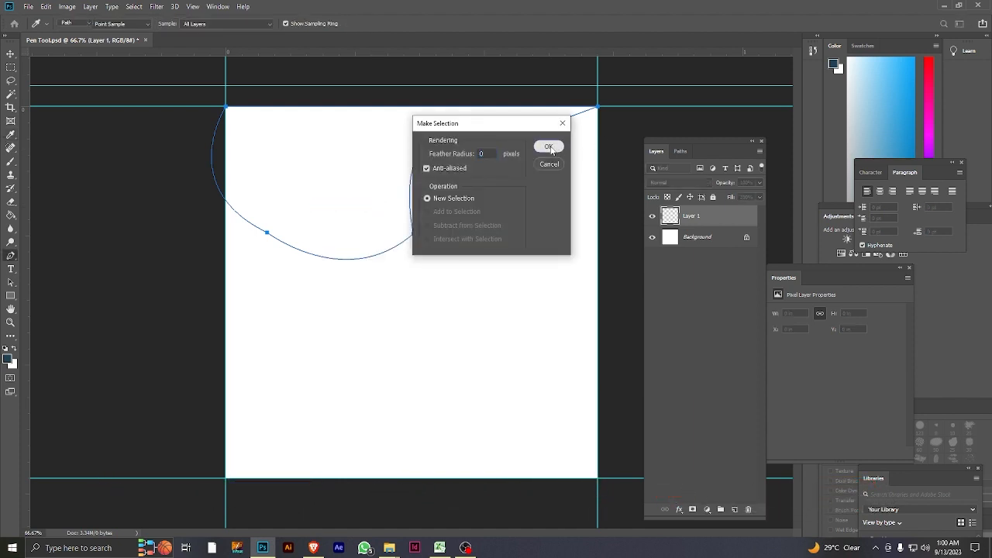
pyautogui.click(735, 510)
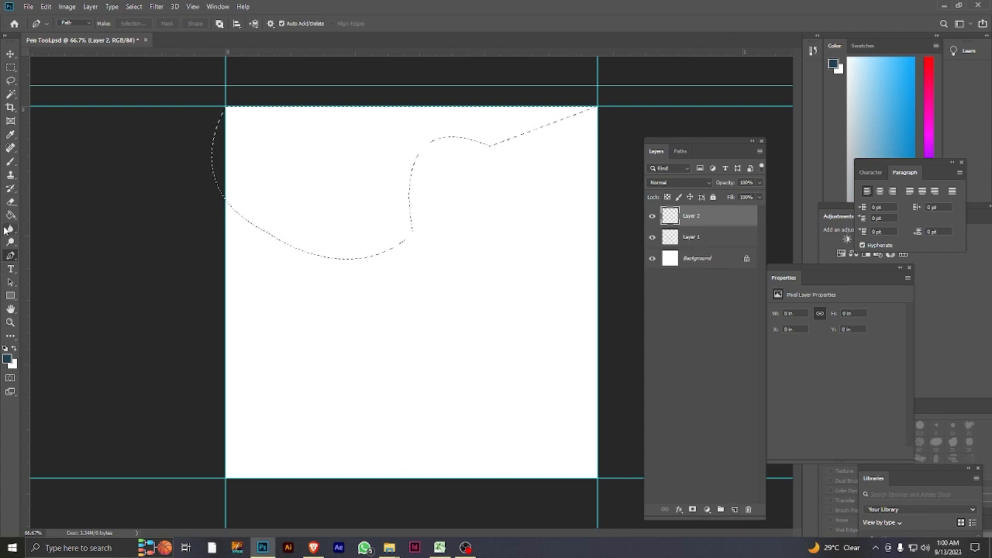
# Fill the selection with the dark blue foreground colour using the Paint Bucket tool and deselect it.
pyautogui.click(11, 215)
pyautogui.click(351, 172)
pyautogui.click(134, 6)
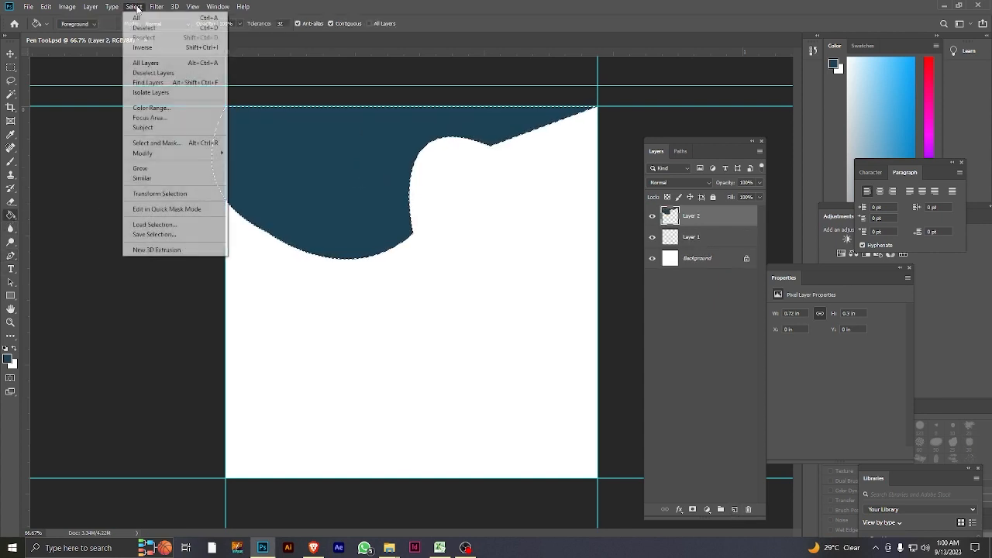
pyautogui.click(153, 33)
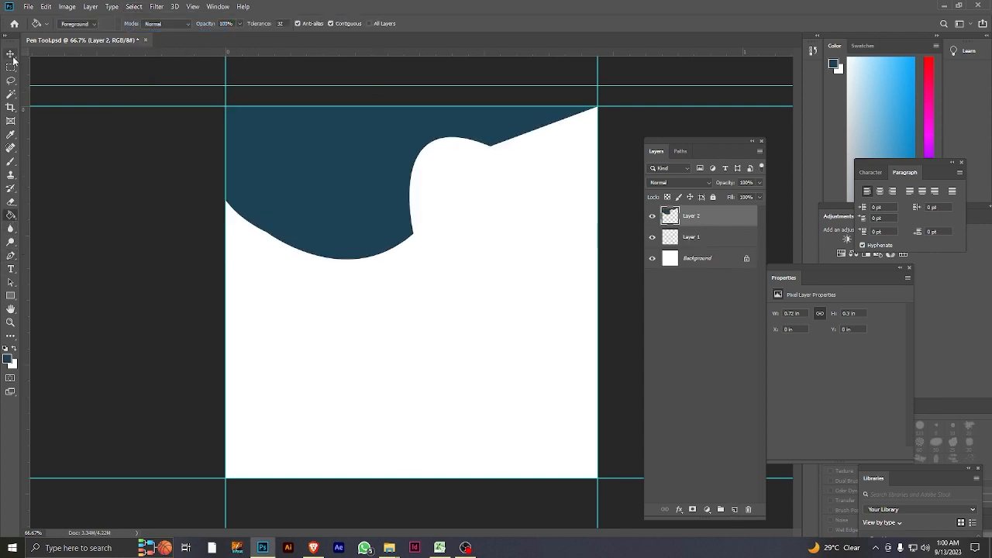
# Delete the layer holding the dark blue shape with the Move tool active.
pyautogui.press('v')
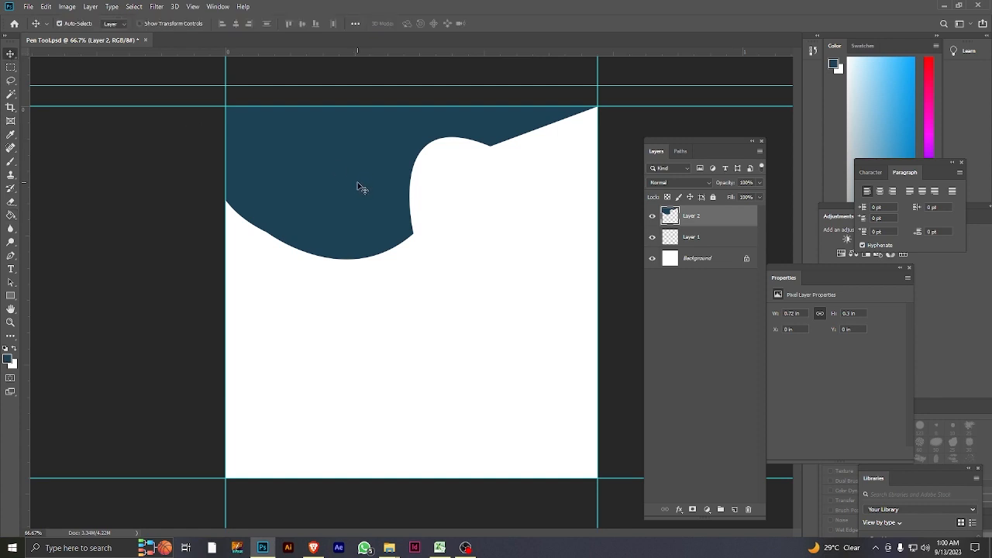
pyautogui.press('Delete')
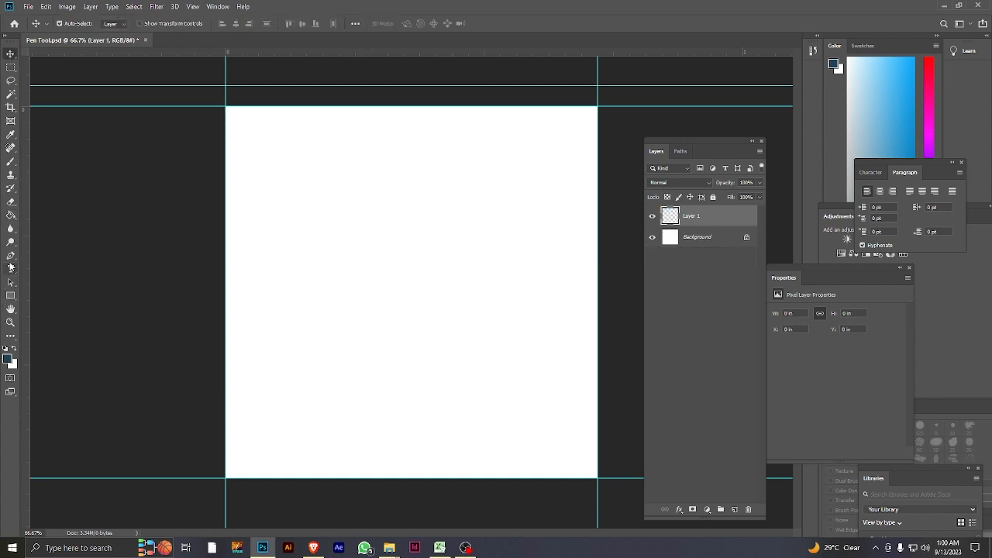
# Try a two-point upward-bulging arc with the Pen tool and undo it.
pyautogui.click(10, 255)
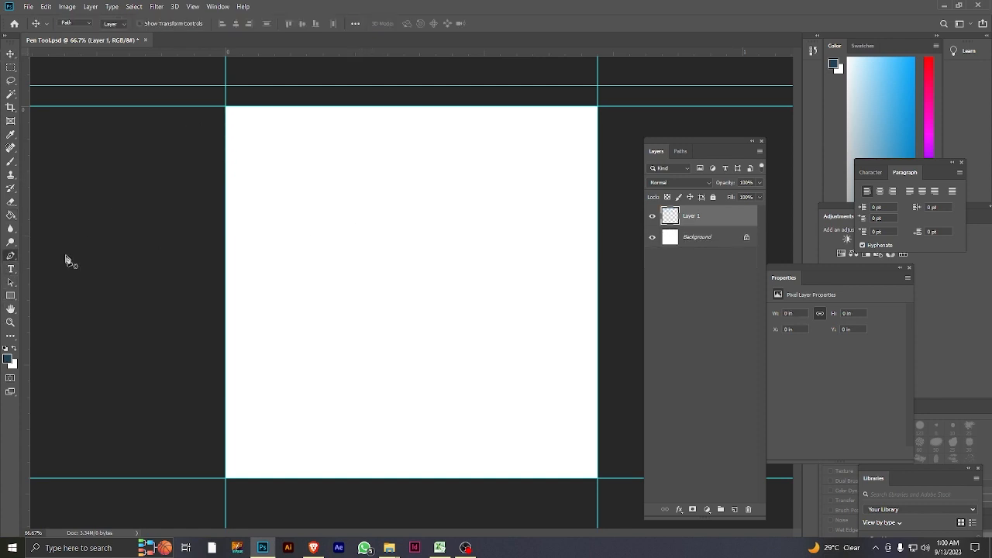
pyautogui.click(293, 239)
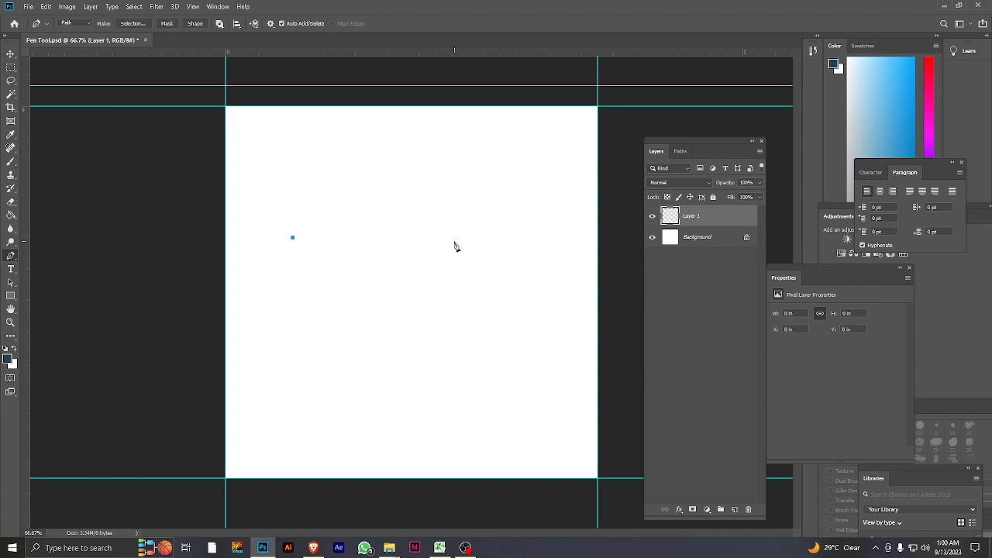
pyautogui.moveTo(456, 235); pyautogui.dragTo(534, 293)
pyautogui.hotkey('ctrl', 'z')
pyautogui.hotkey('ctrl', 'z')
# Draw a wave path from the canvas's left edge, dipping to a smooth anchor near the centre and cresting down to the right edge.
pyautogui.click(226, 252)
pyautogui.moveTo(391, 299); pyautogui.dragTo(485, 250)
pyautogui.moveTo(598, 386); pyautogui.dragTo(603, 455)
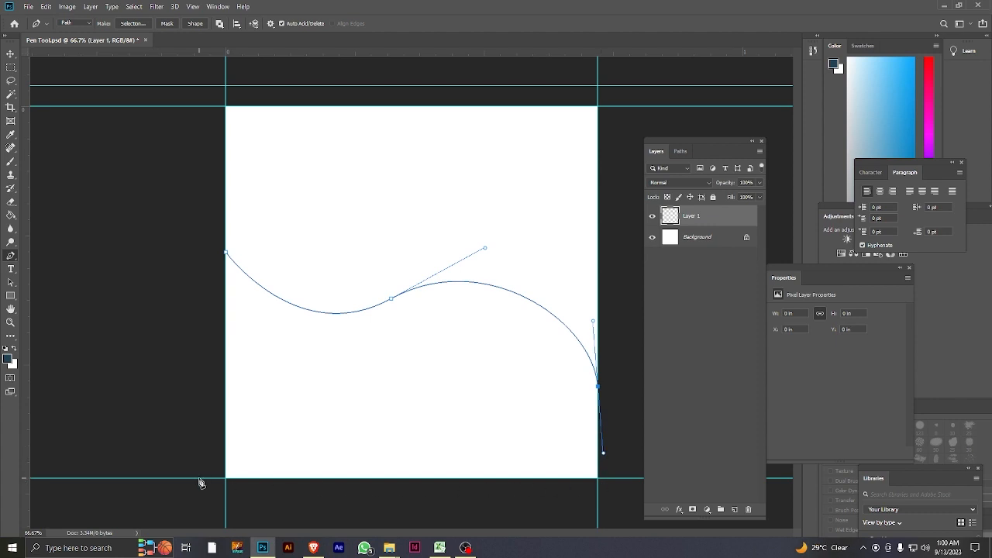
# Remove the outgoing handle of the wave's right-edge anchor and close the path with straight segments through the canvas's two bottom corners.
pyautogui.click(599, 478)
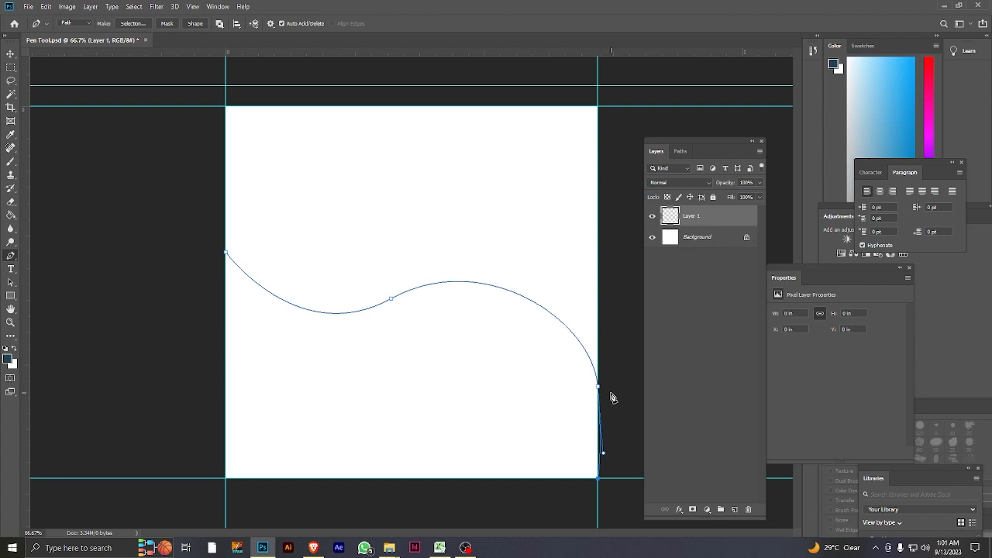
pyautogui.hotkey('ctrl', 'z')
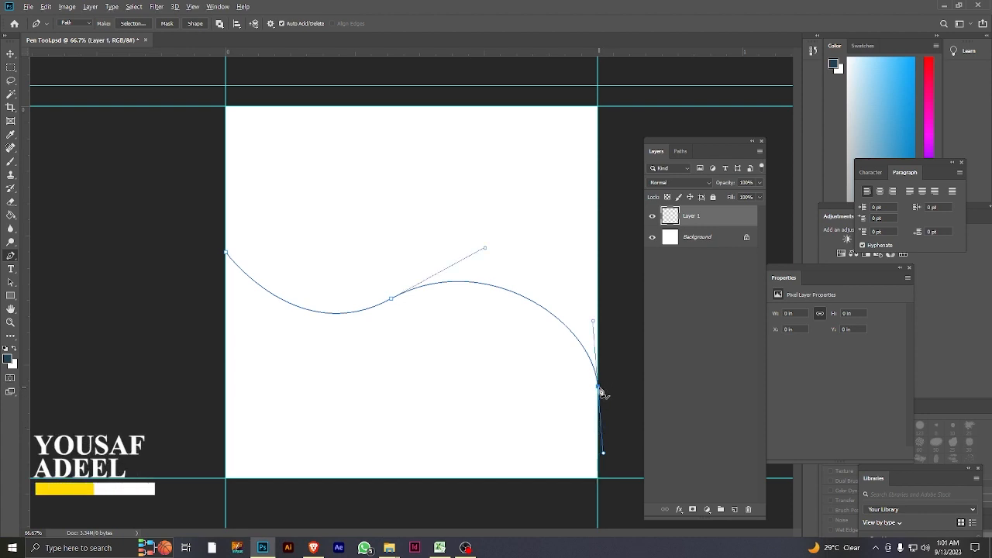
pyautogui.keyDown('alt'); pyautogui.click(599, 387); pyautogui.keyUp('alt')
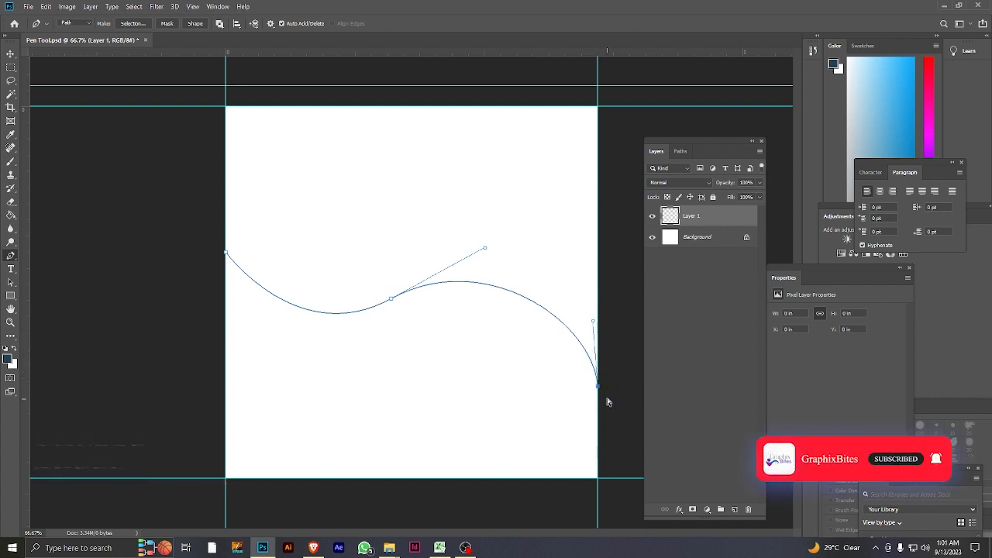
pyautogui.hotkey('ctrl', 'z')
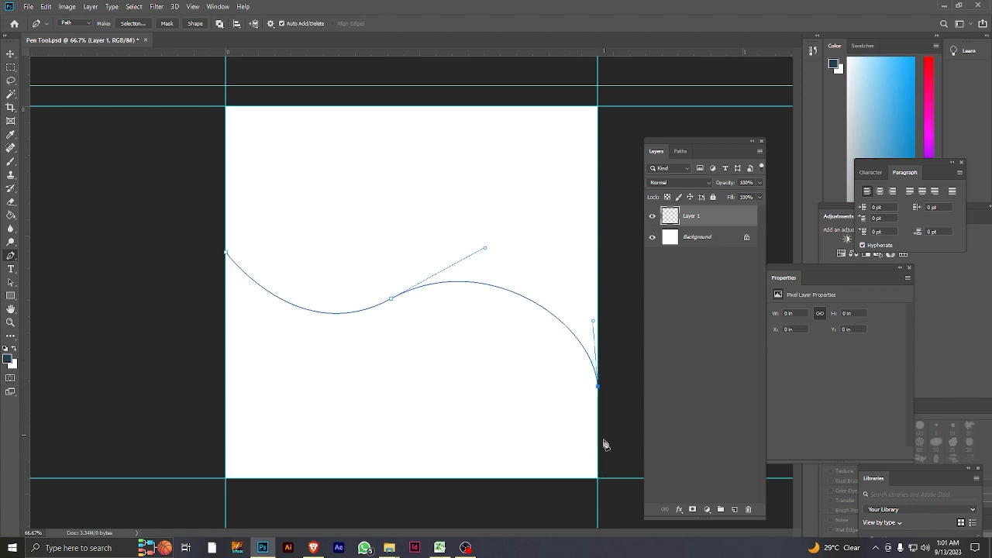
pyautogui.click(597, 479)
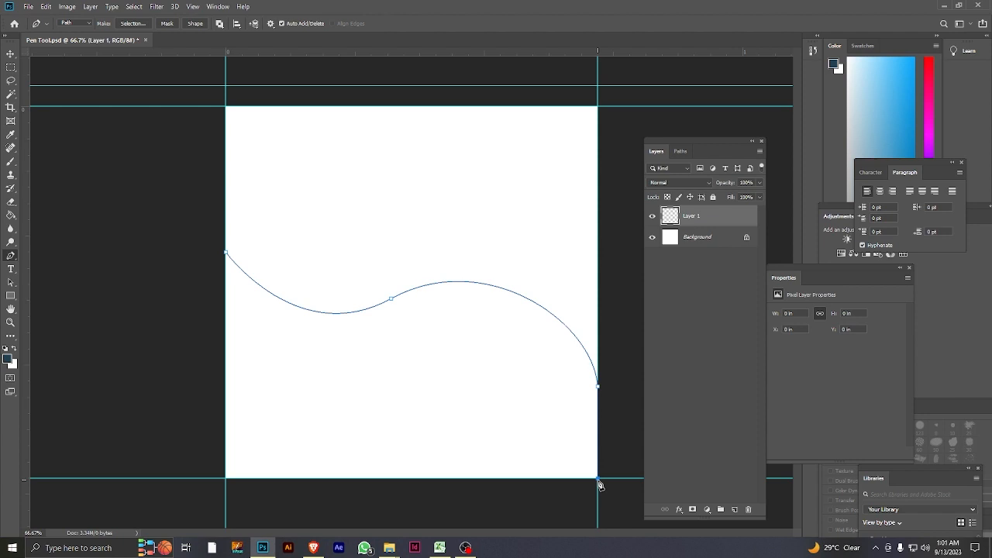
pyautogui.click(225, 479)
pyautogui.click(227, 252)
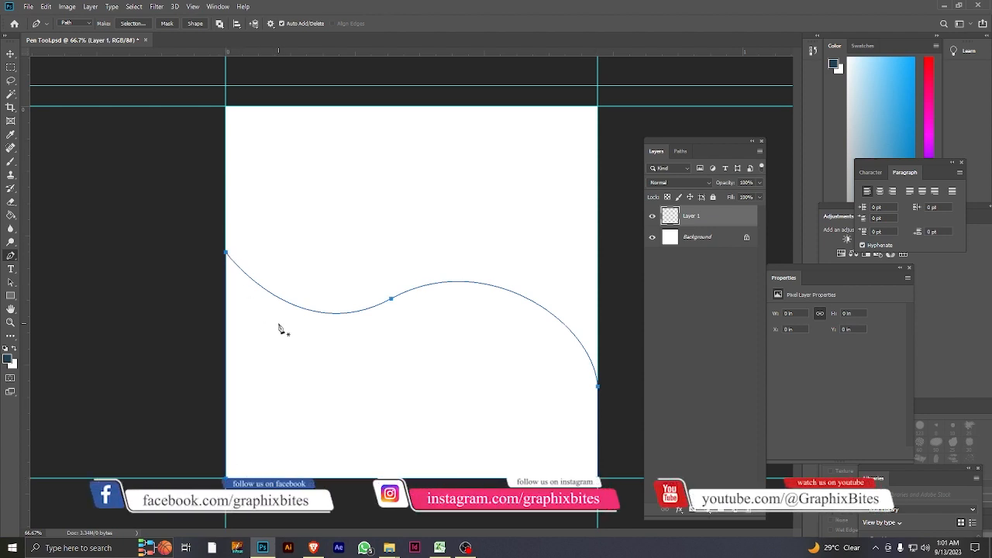
# Convert the closed wave path into a new selection and add a layer for its fill.
pyautogui.rightClick(282, 328)
pyautogui.click(341, 135)
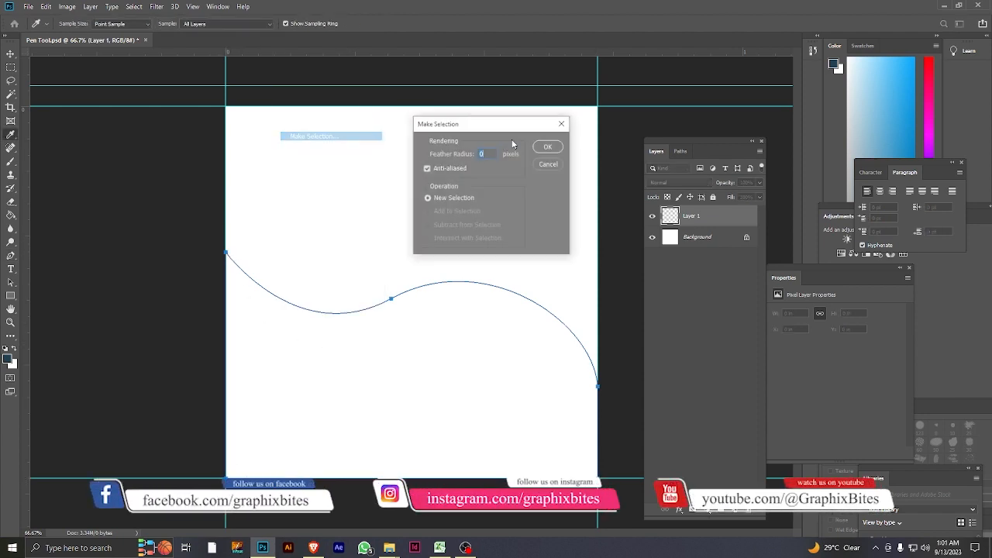
pyautogui.click(549, 147)
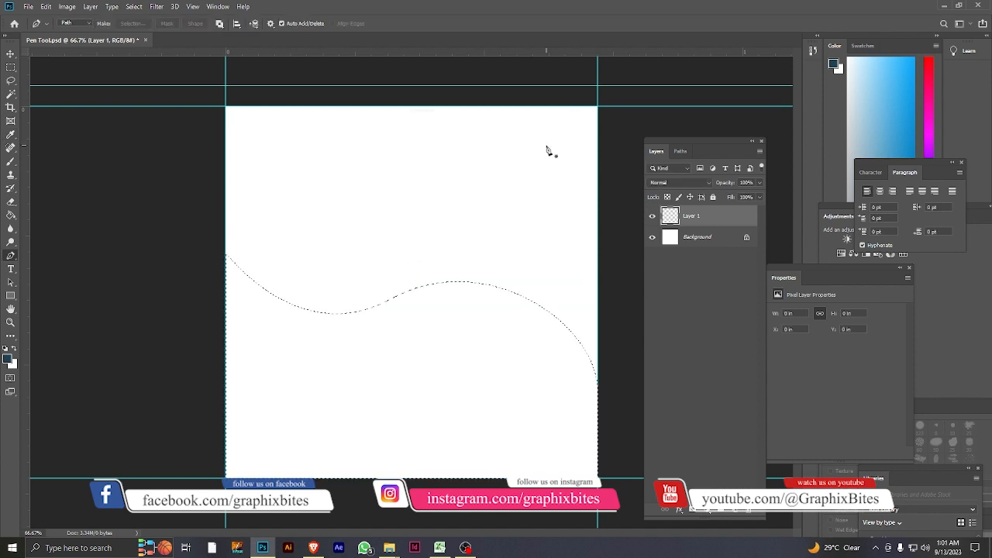
pyautogui.click(732, 510)
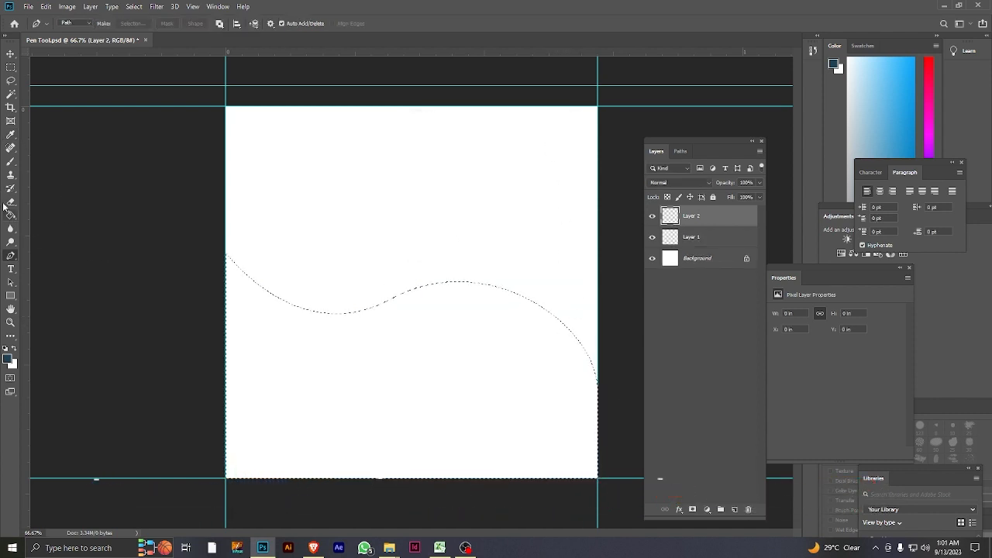
# Fill the wave selection with the dark blue foreground colour using the Paint Bucket tool and deselect it.
pyautogui.press('g')
pyautogui.click(381, 374)
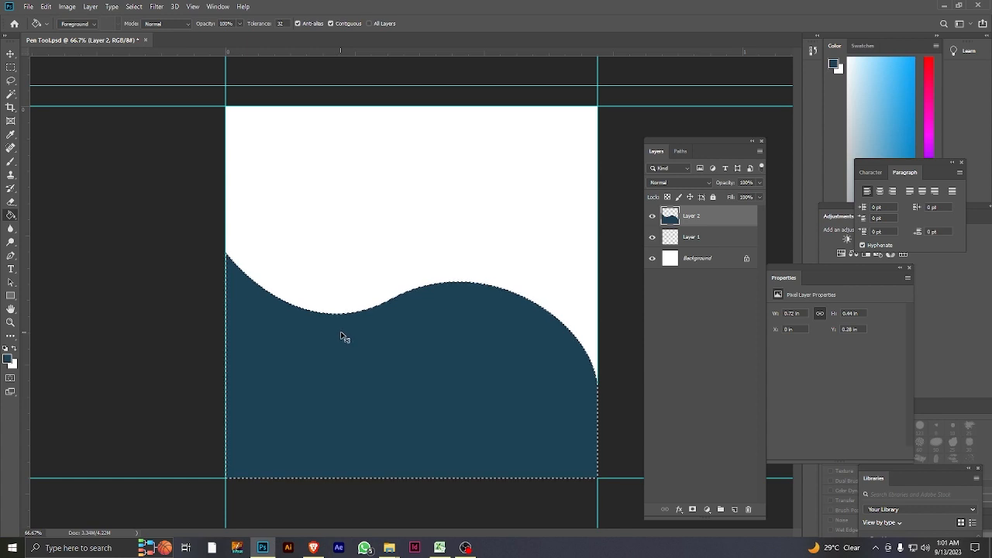
pyautogui.hotkey('ctrl', 'd')
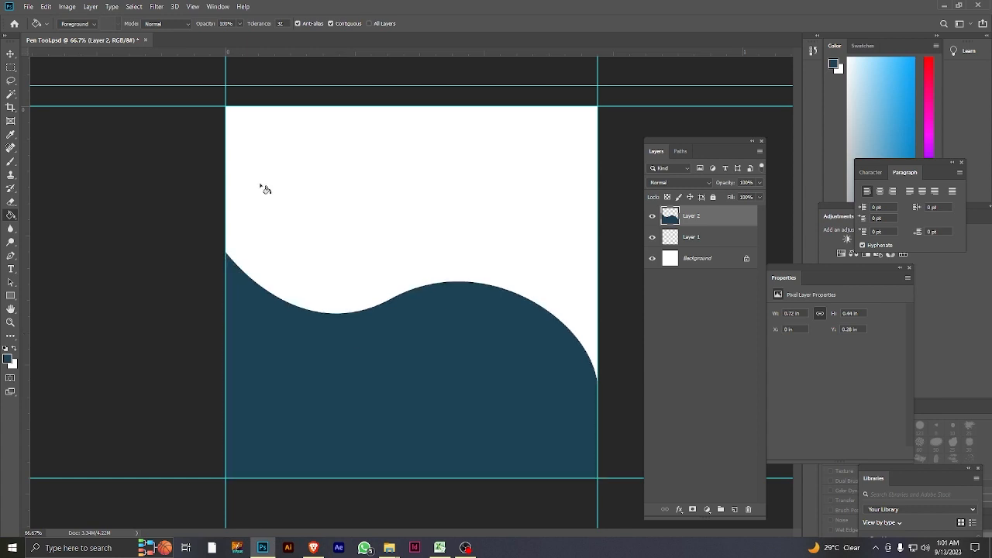
# On a new layer, start a Pen path at the canvas's left edge just above the wave and curve it to a smooth anchor in the dip.
pyautogui.click(733, 512)
pyautogui.click(10, 255)
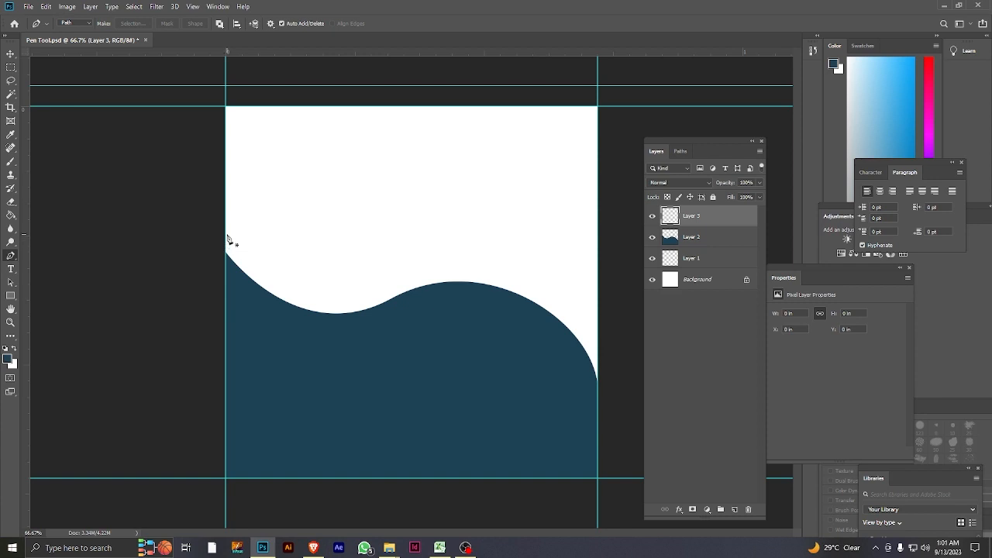
pyautogui.click(227, 234)
pyautogui.moveTo(356, 309); pyautogui.dragTo(445, 297)
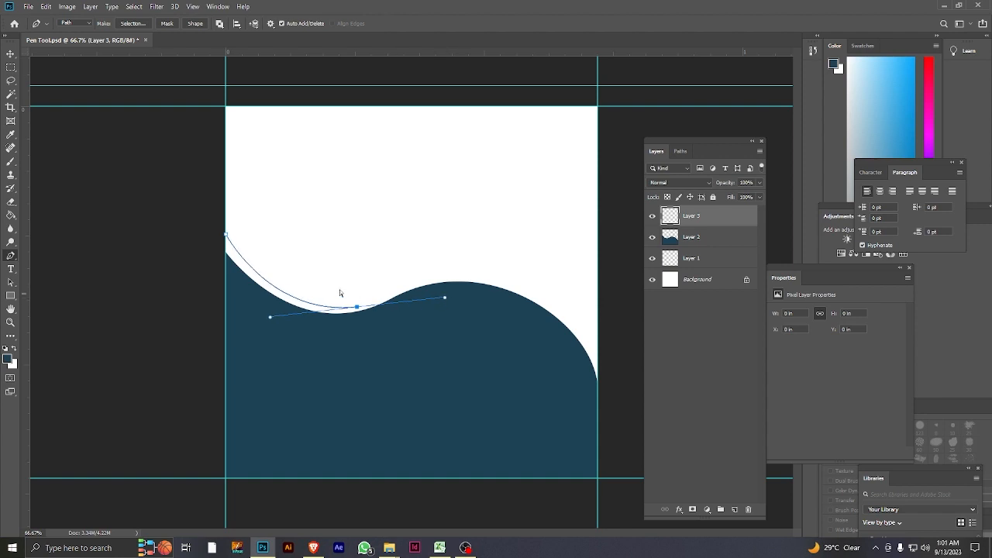
pyautogui.hotkey('ctrl', 'z')
pyautogui.moveTo(334, 307); pyautogui.dragTo(404, 304)
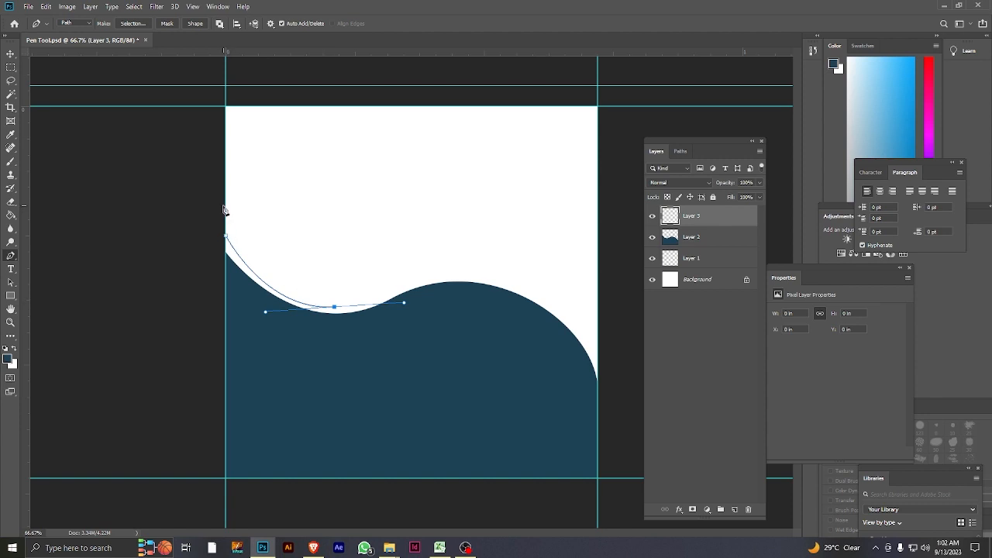
# Remove the dip anchor's outgoing handle, curve the path back to a higher point on the canvas's left edge, and drop that point's outgoing handle.
pyautogui.moveTo(225, 206); pyautogui.dragTo(225, 157)
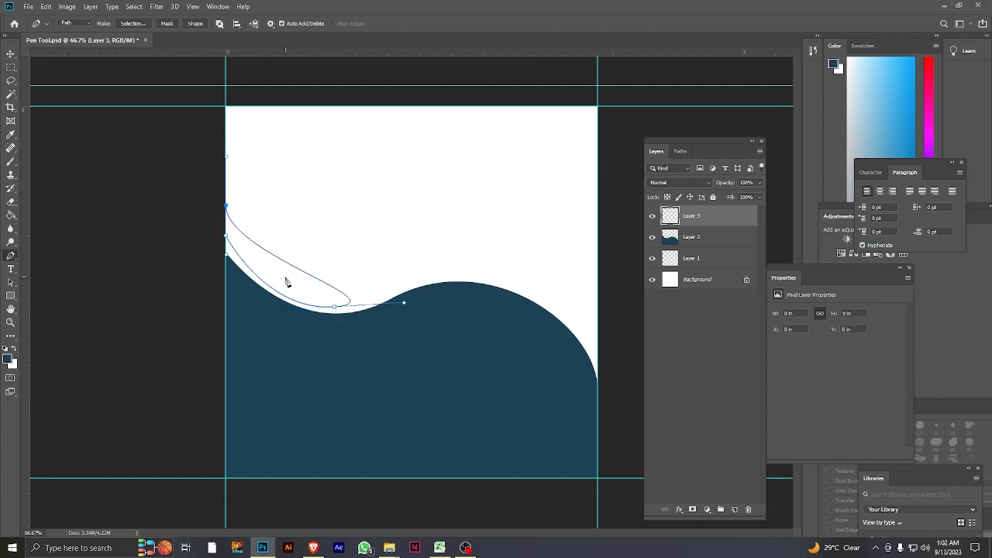
pyautogui.hotkey('ctrl', 'z')
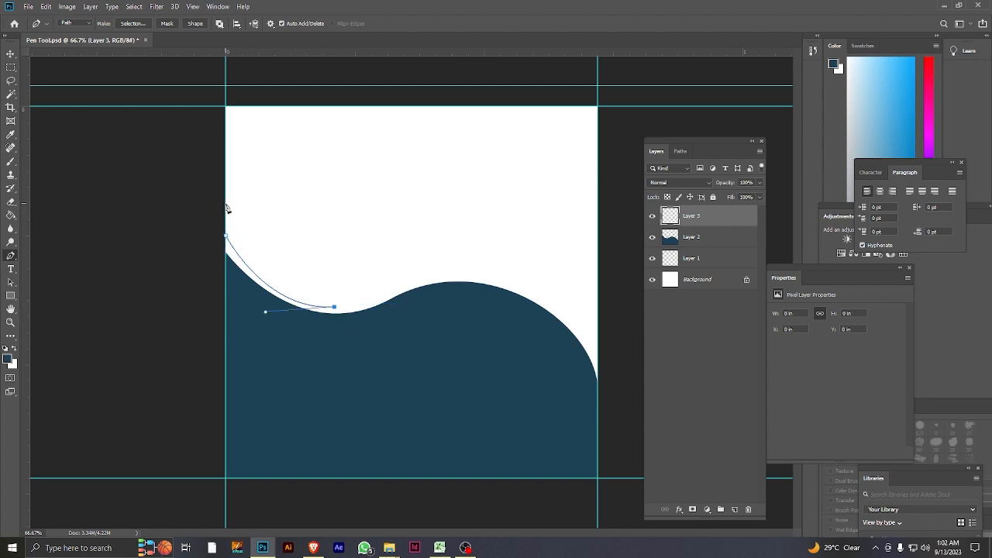
pyautogui.moveTo(226, 205); pyautogui.dragTo(195, 108)
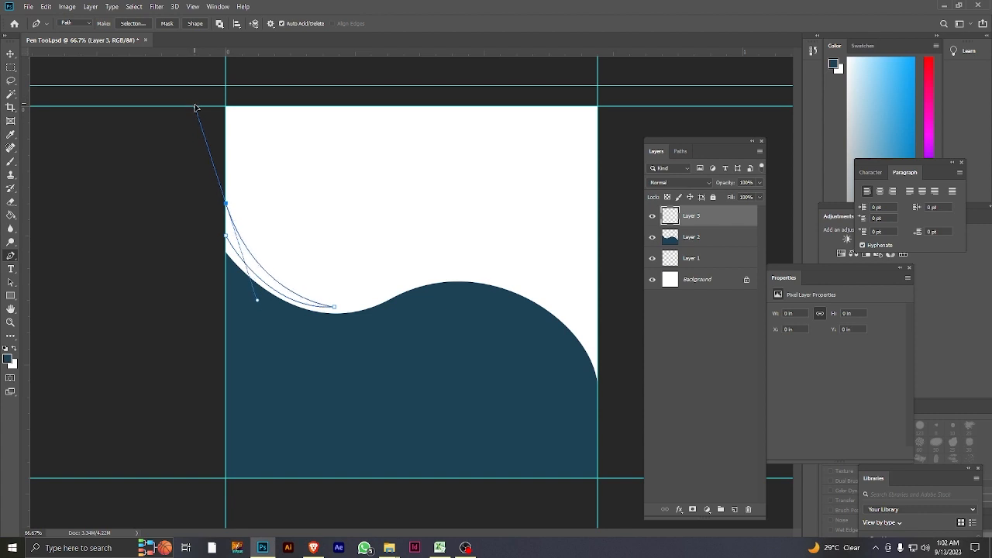
pyautogui.keyDown('alt'); pyautogui.click(226, 205); pyautogui.keyUp('alt')
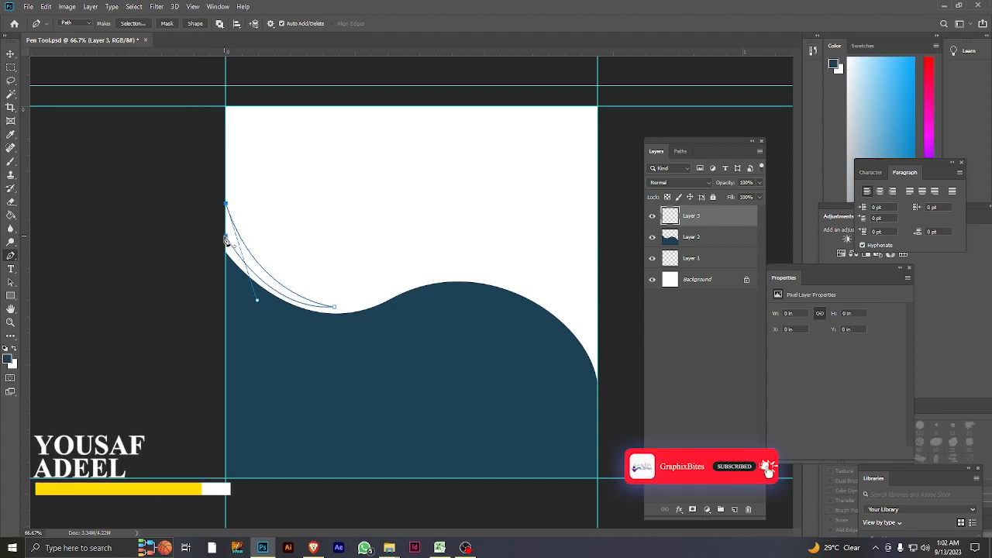
# Close the crescent path at the canvas's left edge, convert it into a selection and add a layer for its fill.
pyautogui.rightClick(234, 242)
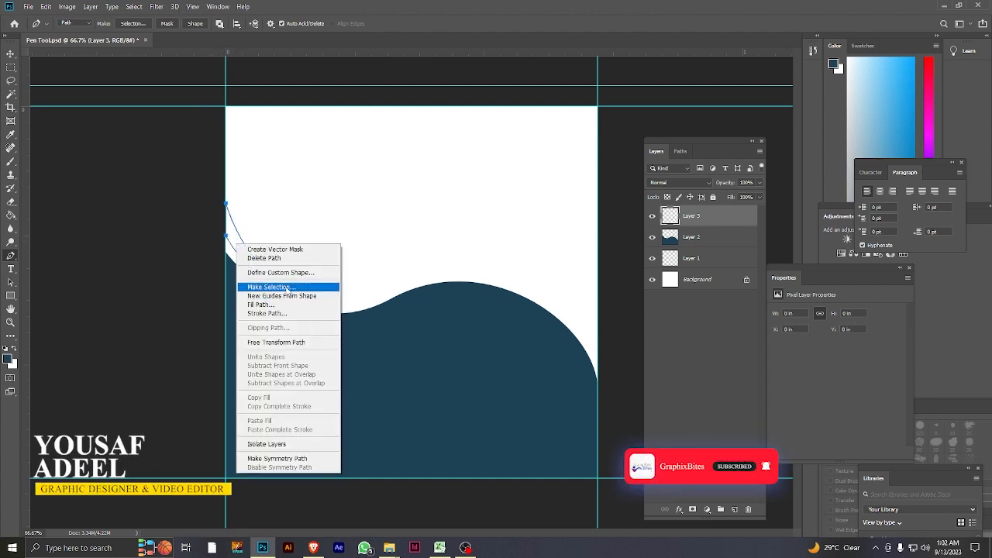
pyautogui.click(288, 289)
pyautogui.press('Return')
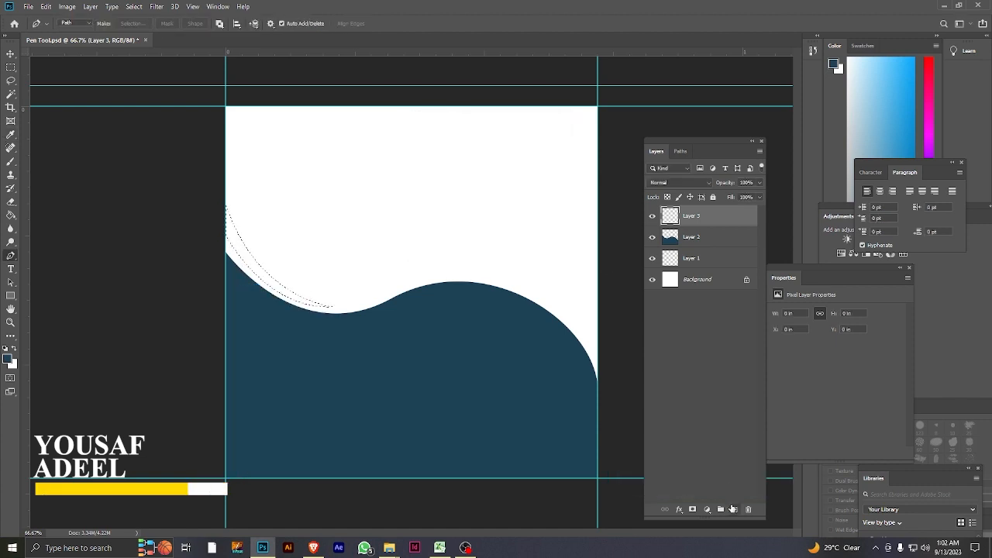
pyautogui.click(732, 509)
# Set the foreground colour to dark gold #a88b01.
pyautogui.click(8, 358)
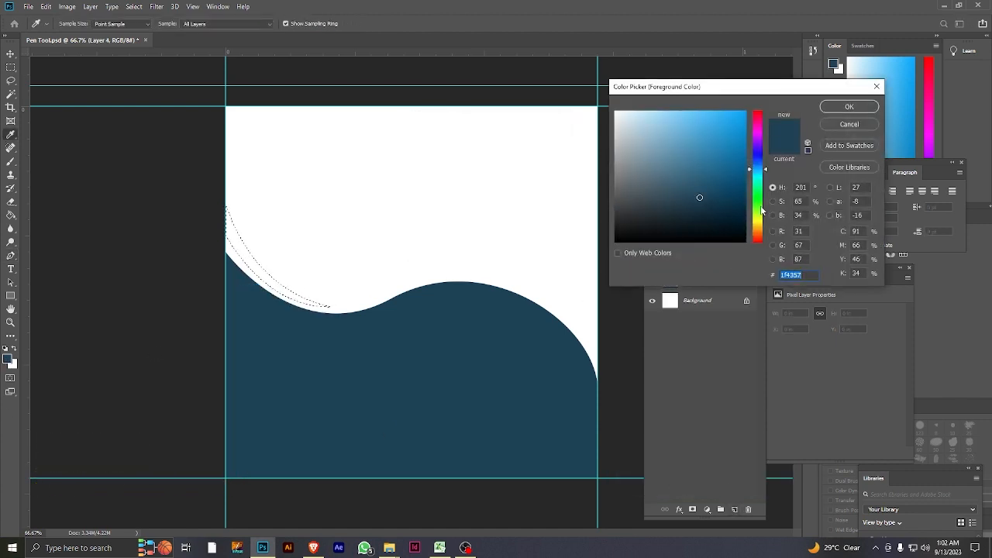
pyautogui.moveTo(760, 213); pyautogui.dragTo(760, 225)
pyautogui.moveTo(729, 187); pyautogui.dragTo(745, 156)
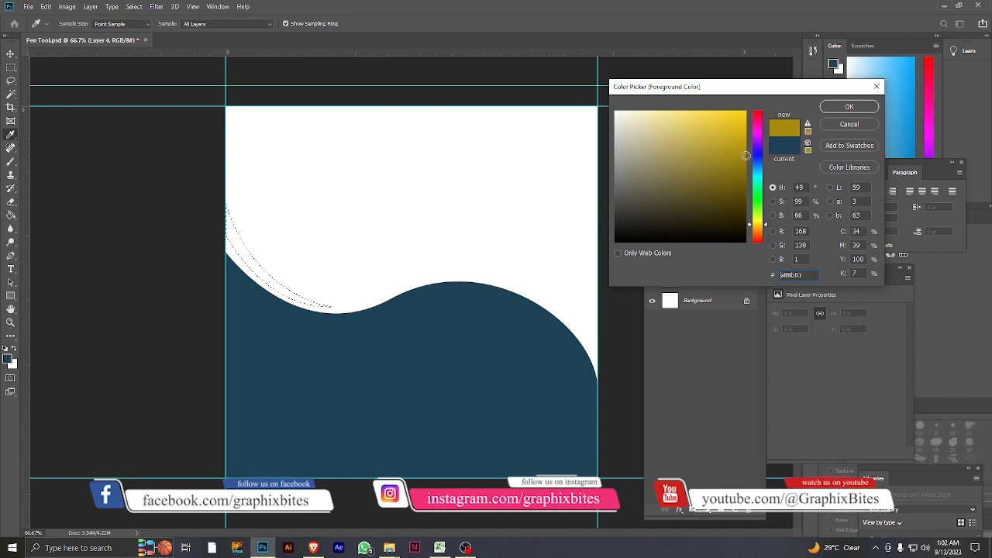
pyautogui.click(838, 114)
# Fill the left crescent selection with the dark gold foreground colour using the Paint Bucket tool and deselect it.
pyautogui.click(10, 215)
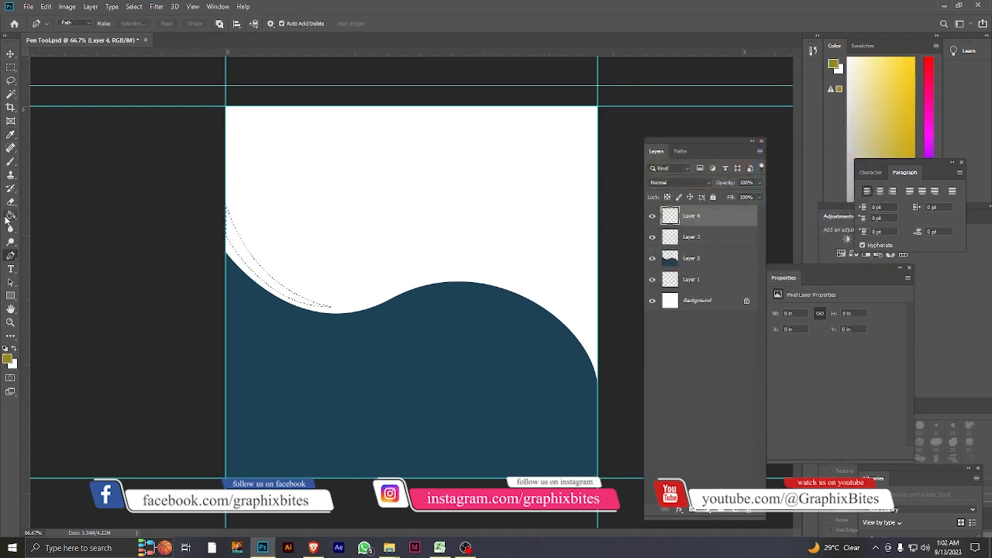
pyautogui.click(268, 279)
pyautogui.click(134, 6)
pyautogui.click(138, 27)
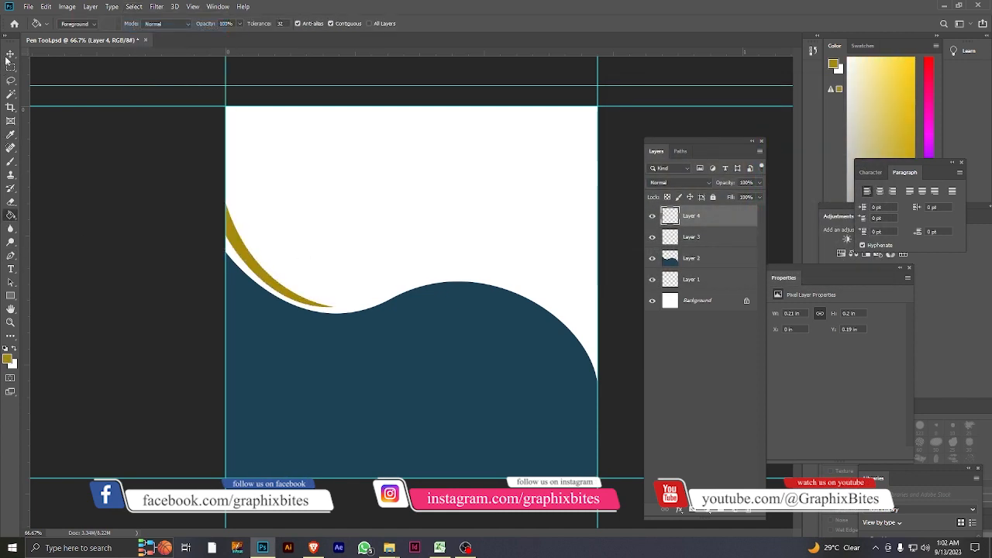
pyautogui.click(10, 54)
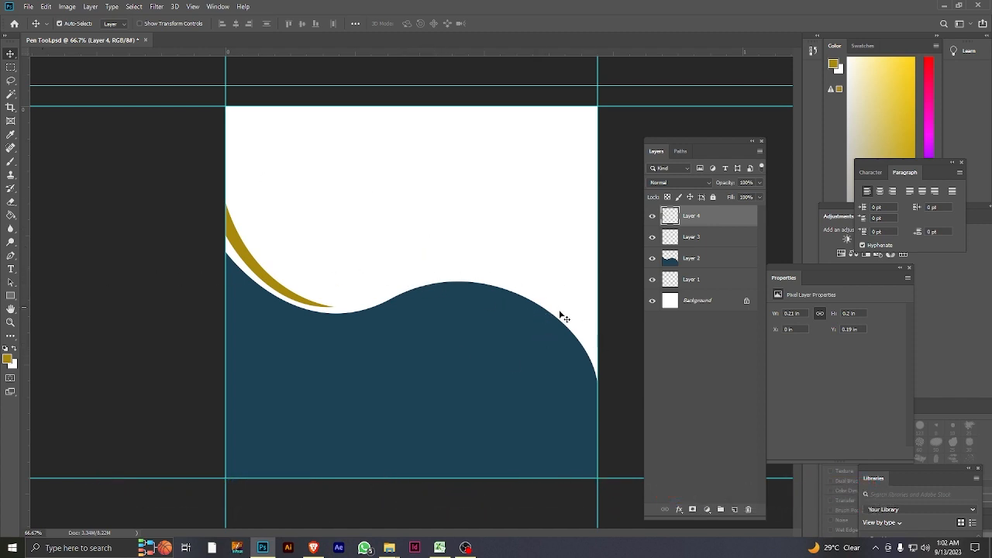
# On a new layer, draw a Pen path from the canvas's right edge just above the wave to a smooth anchor over the crest.
pyautogui.click(11, 256)
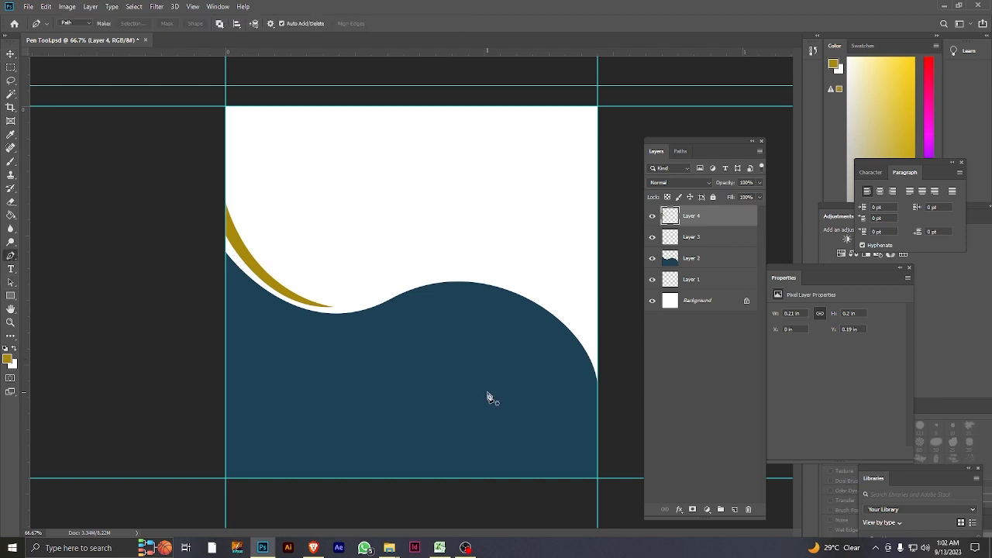
pyautogui.click(599, 375)
pyautogui.hotkey('ctrl', 'z')
pyautogui.click(735, 510)
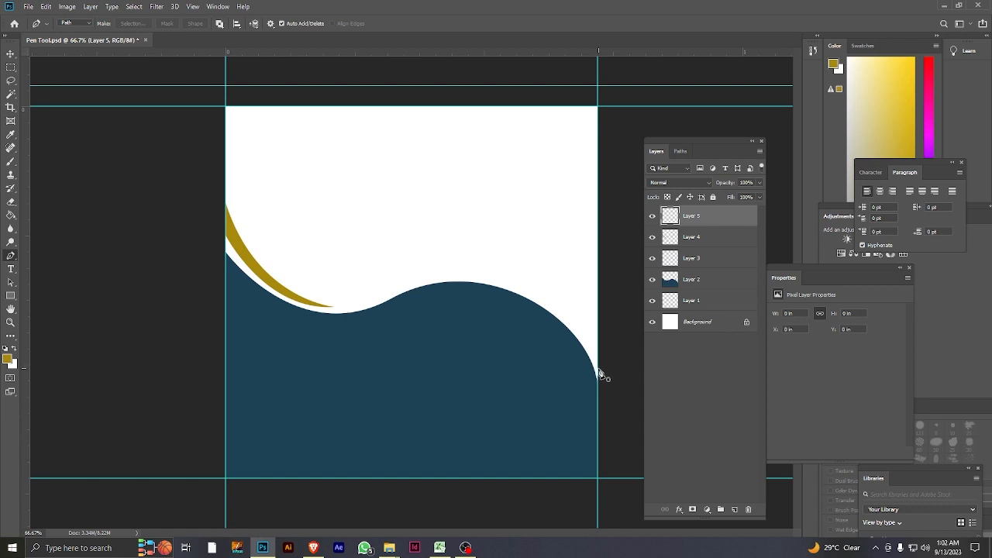
pyautogui.click(598, 371)
pyautogui.moveTo(465, 276); pyautogui.dragTo(351, 270)
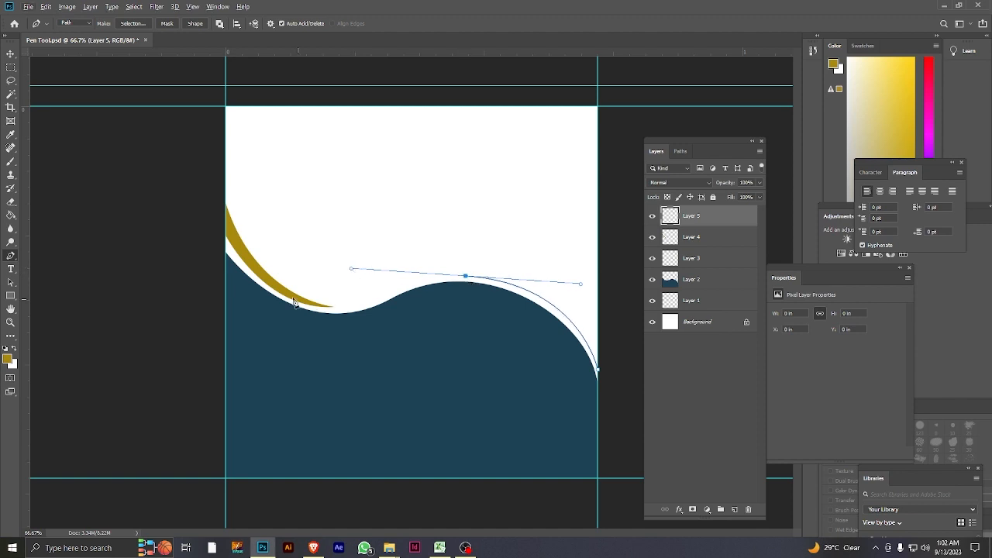
# Remove the crest anchor's outgoing handle, curve the path back to a higher point on the canvas's right edge, and close it at its start.
pyautogui.moveTo(598, 339); pyautogui.dragTo(620, 435)
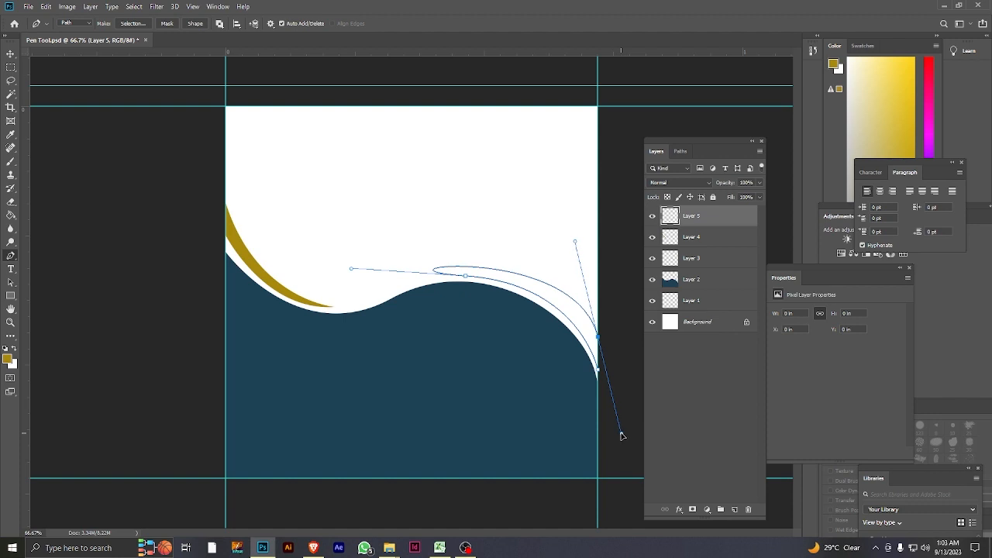
pyautogui.hotkey('ctrl', 'z')
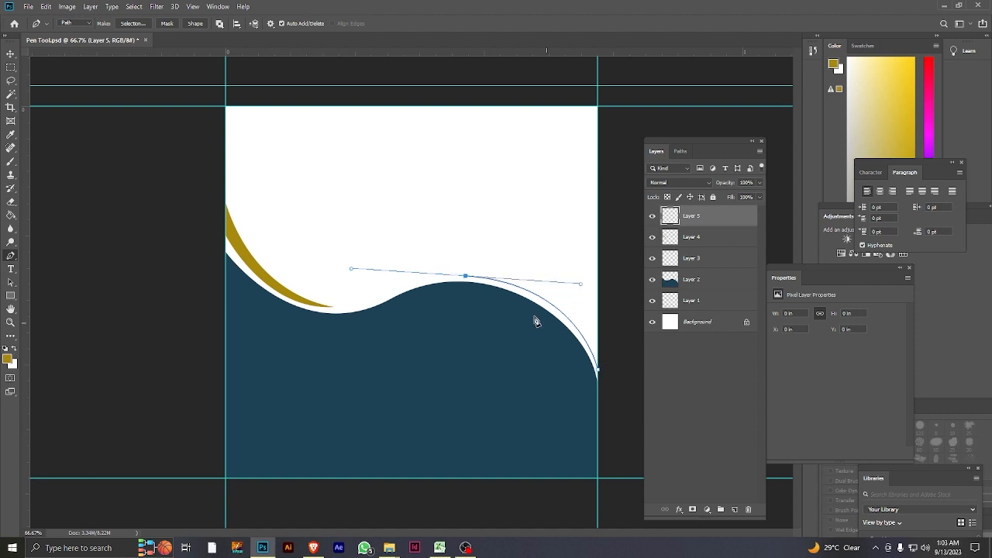
pyautogui.click(466, 277)
pyautogui.moveTo(598, 339); pyautogui.dragTo(633, 410)
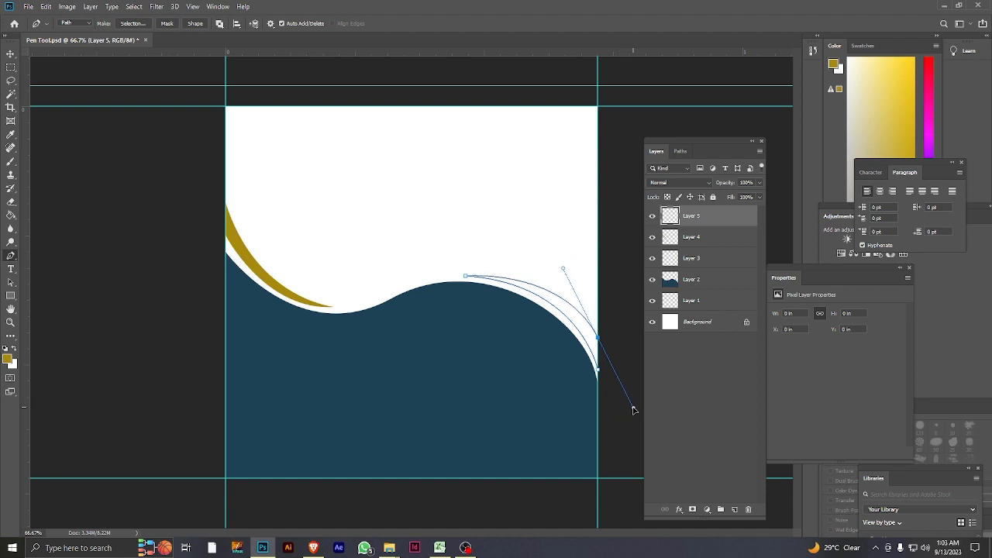
pyautogui.click(598, 372)
# Convert the closed right crescent path into a selection and add a layer for its fill.
pyautogui.rightClick(580, 333)
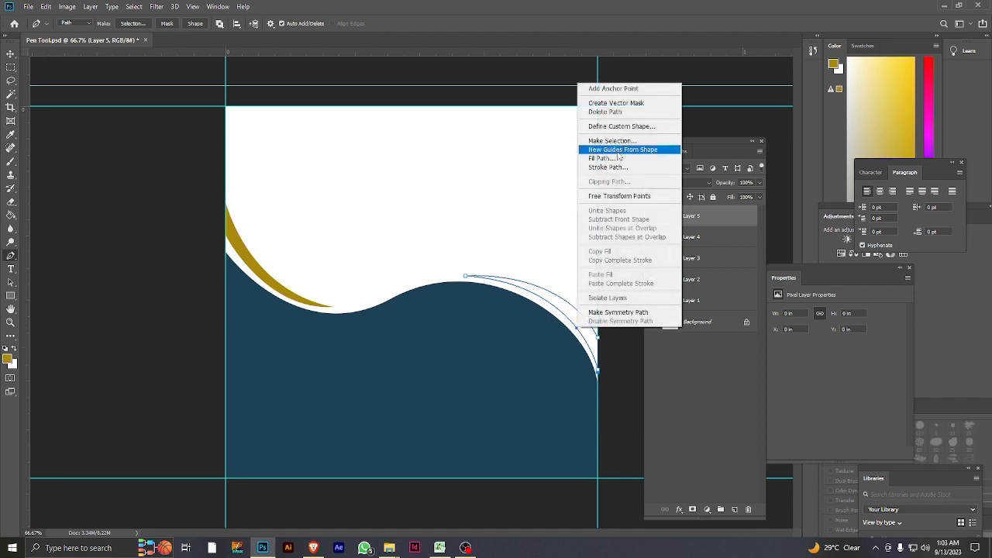
pyautogui.click(633, 129)
pyautogui.click(543, 145)
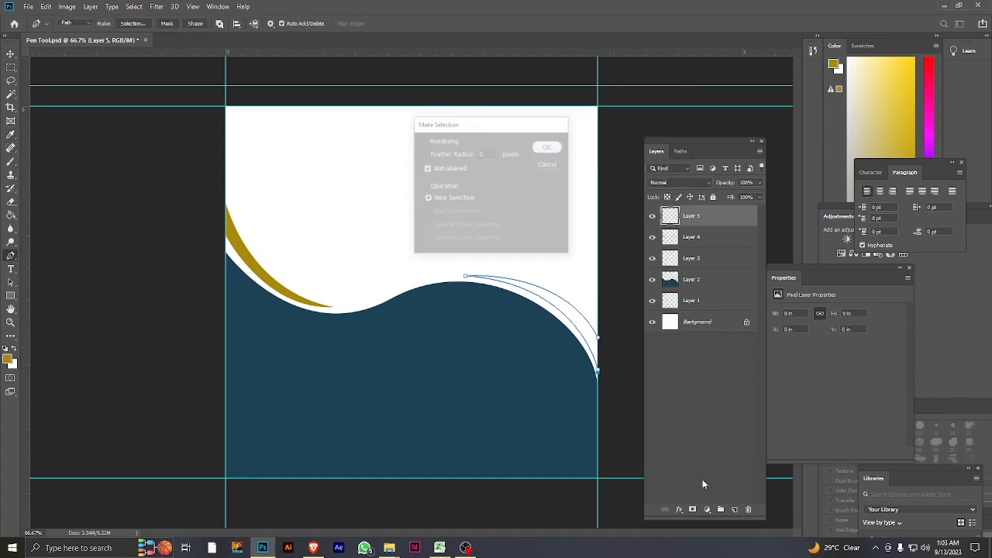
pyautogui.click(734, 509)
# Fill the right crescent selection with the dark gold foreground colour using the Paint Bucket tool and deselect it.
pyautogui.press('g')
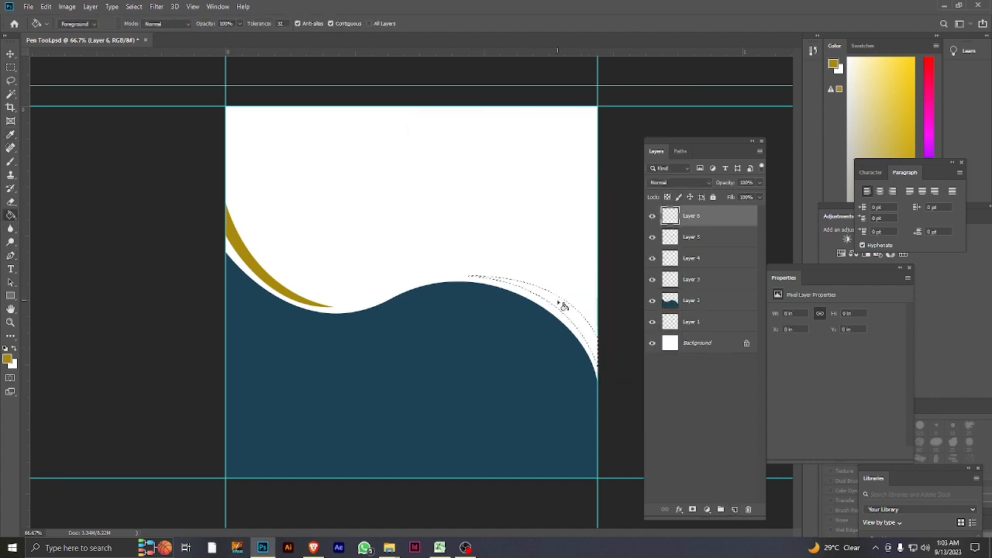
pyautogui.click(565, 303)
pyautogui.click(134, 6)
pyautogui.click(145, 28)
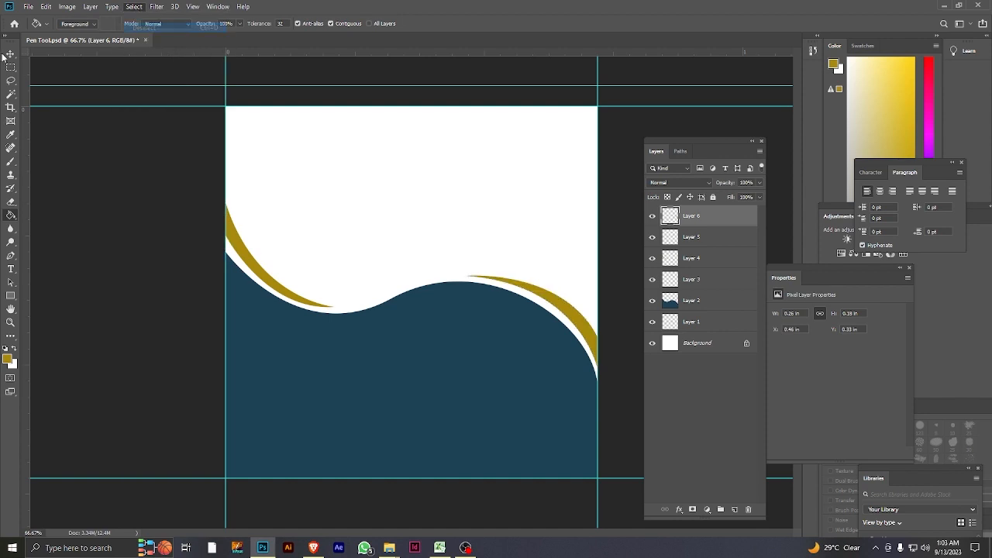
pyautogui.press('v')
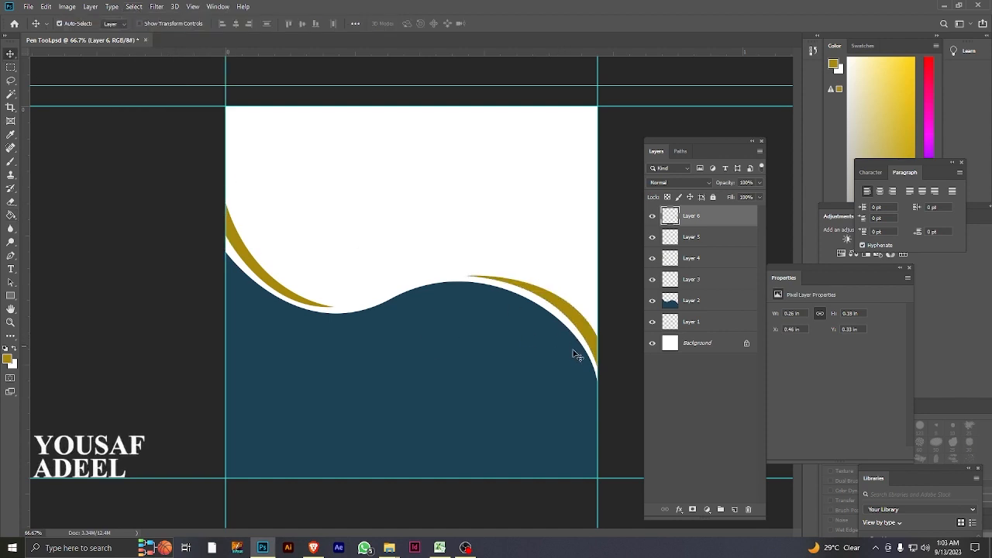